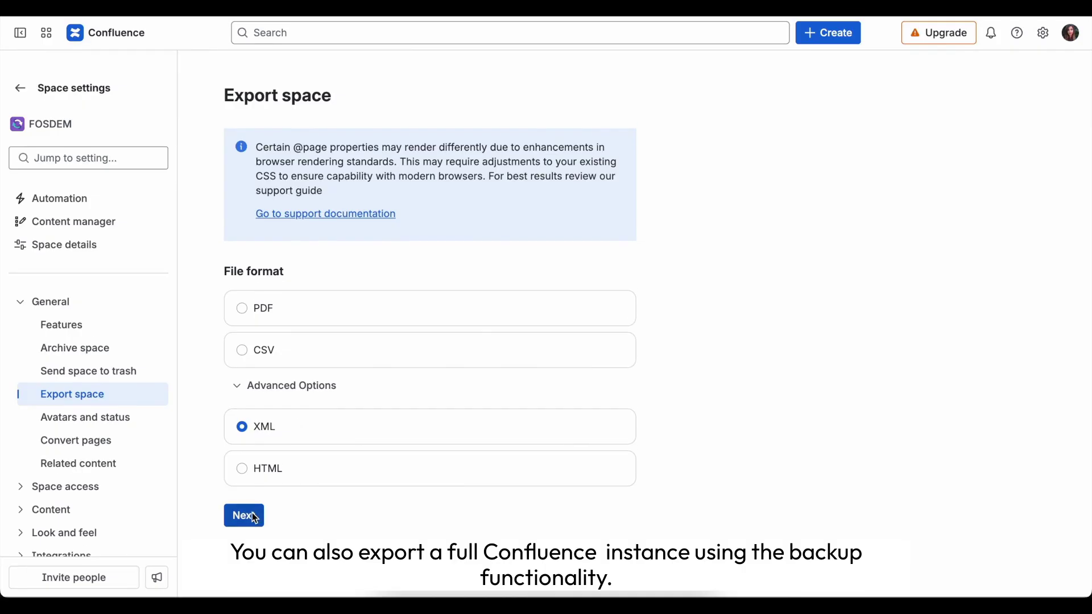
Export the entire FOSDEM space, including comments and attachments, as a zipped XML file and download it
{"action": "left_click", "coordinate": [254, 517]}
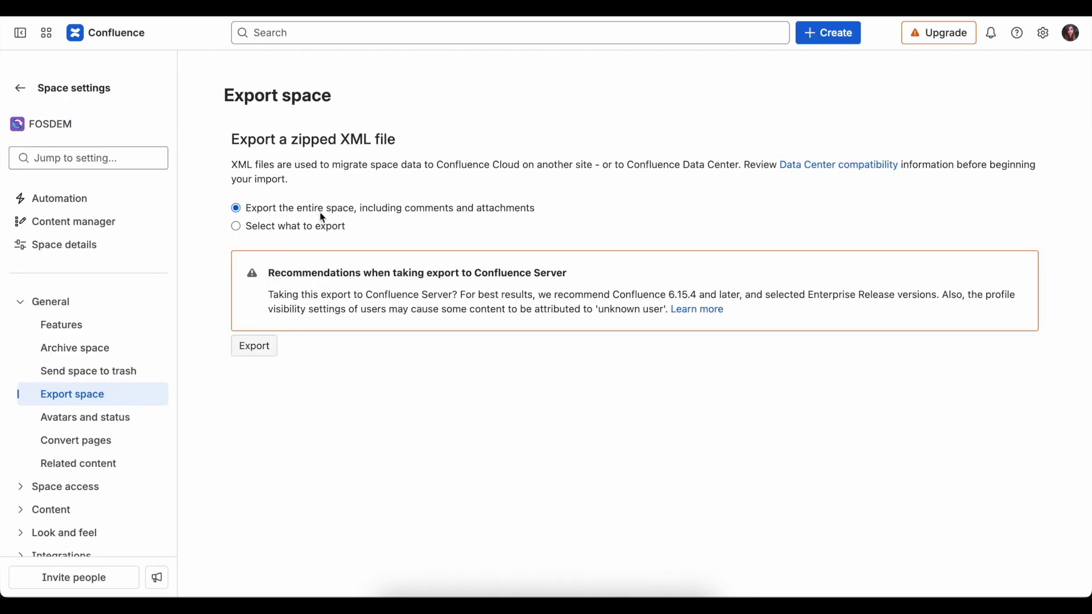
{"action": "left_click", "coordinate": [311, 227]}
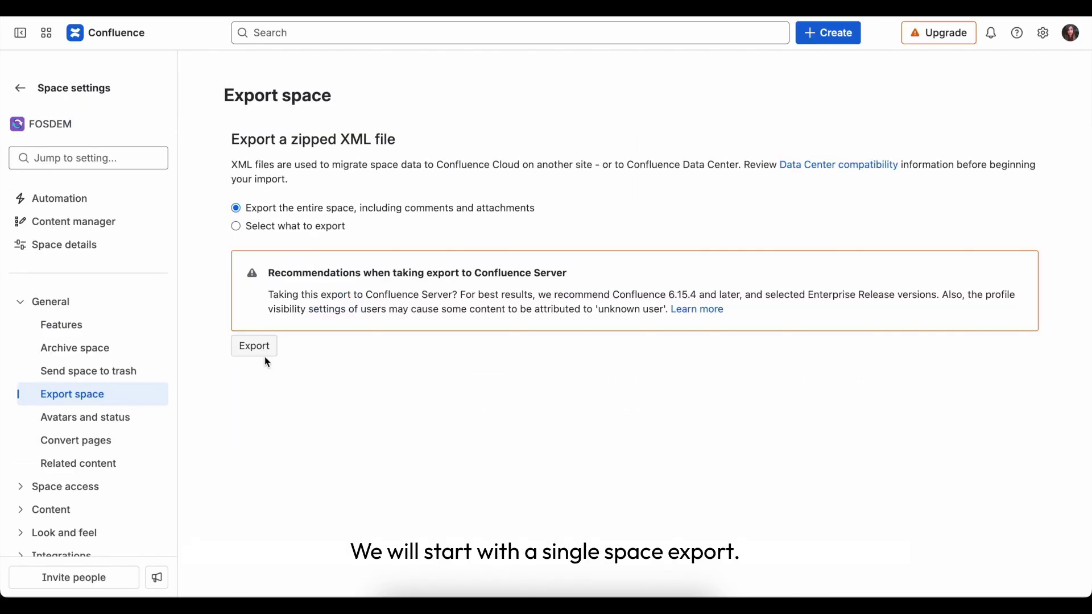
{"action": "left_click", "coordinate": [262, 354]}
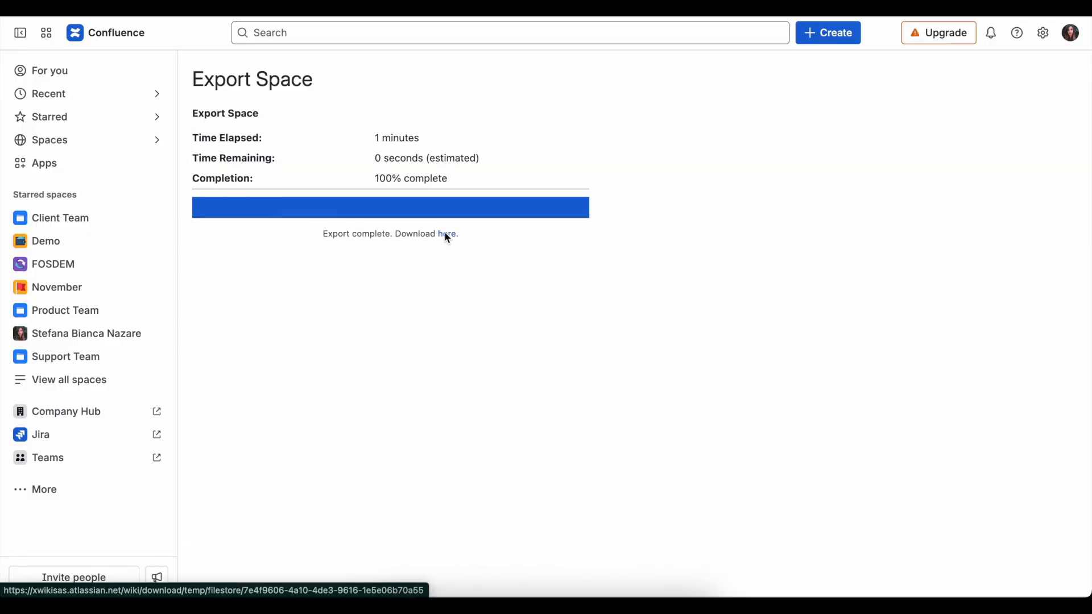
{"action": "left_click", "coordinate": [444, 233]}
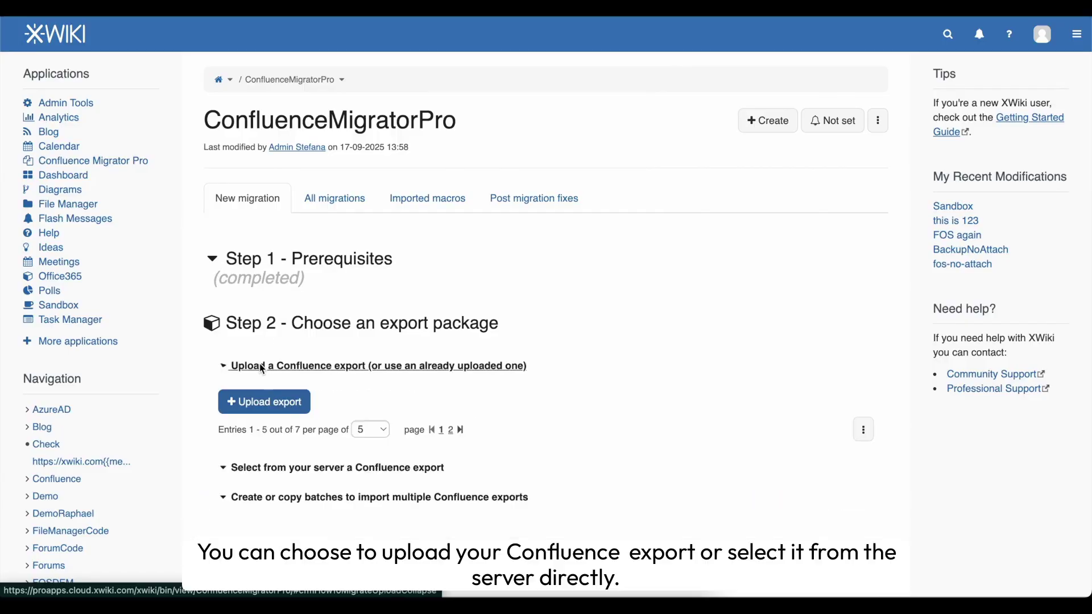
Upload Confluence-export-space-det-2025.zip from Downloads as a Confluence export package in XWiki's ConfluenceMigratorPro
{"action": "scroll", "coordinate": [262, 370], "scroll_direction": "down", "scroll_amount": 5}
{"action": "left_click", "coordinate": [271, 156]}
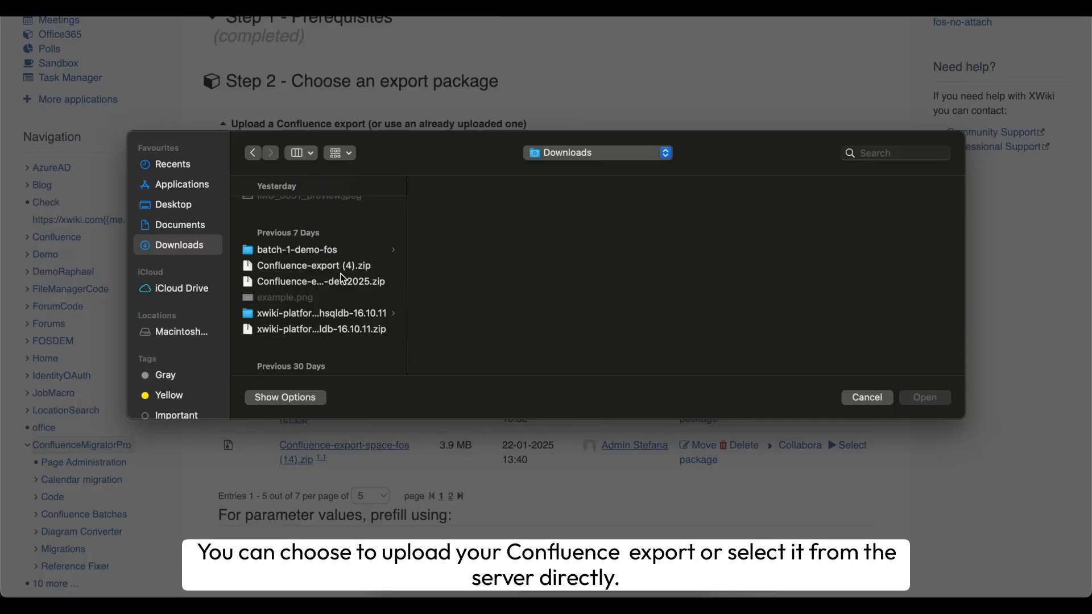
{"action": "scroll", "coordinate": [341, 275], "scroll_direction": "down", "scroll_amount": 2}
{"action": "left_click", "coordinate": [349, 247]}
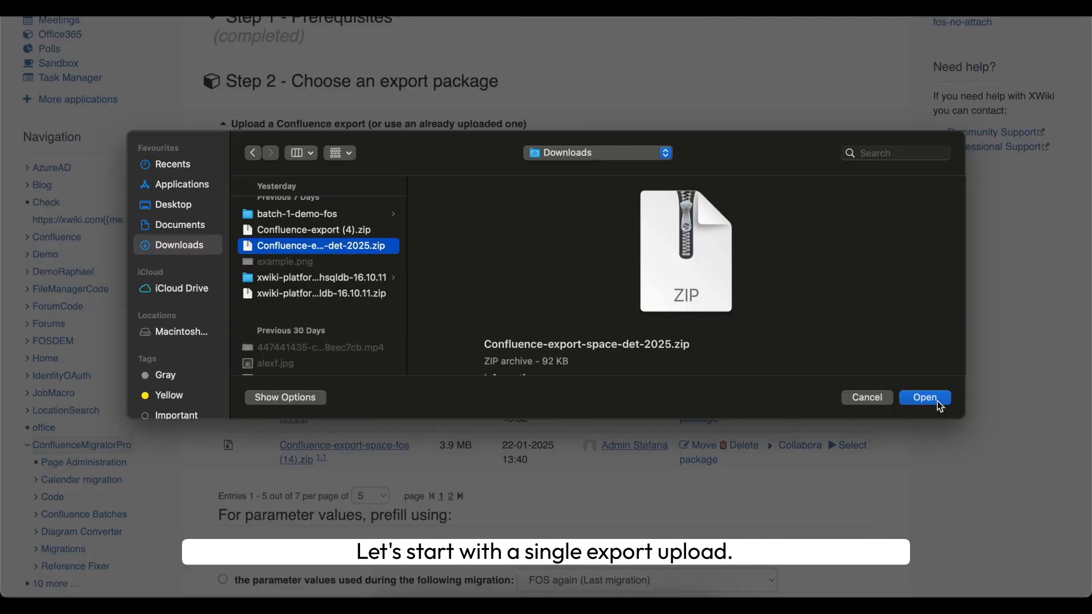
{"action": "left_click", "coordinate": [924, 397]}
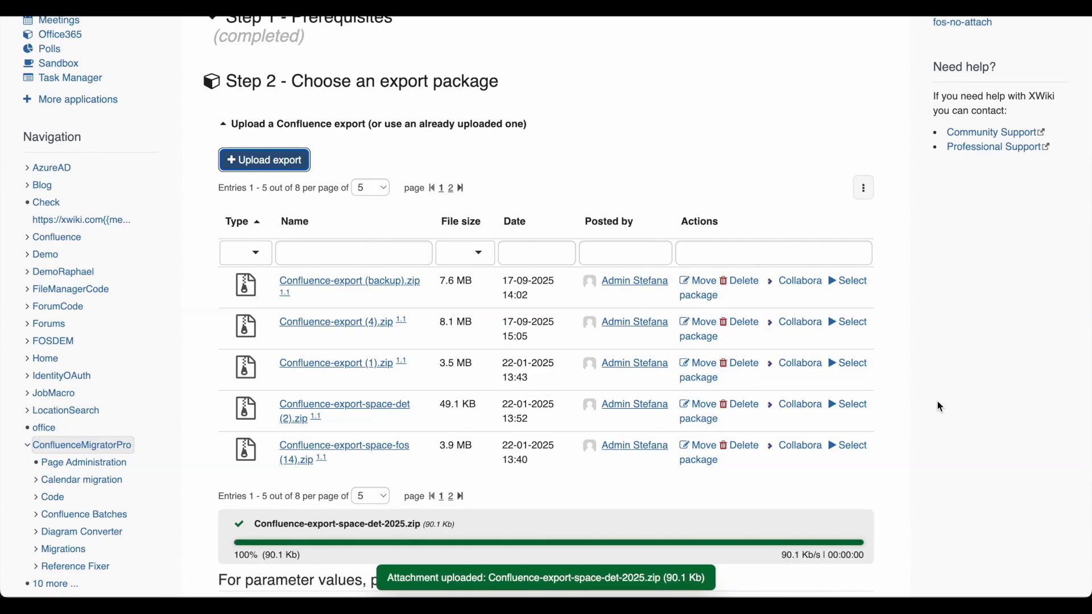
Select the Confluence-export-space-det (2).zip package and title its migration DETSpace
{"action": "scroll", "coordinate": [937, 401], "scroll_direction": "down", "scroll_amount": 2}
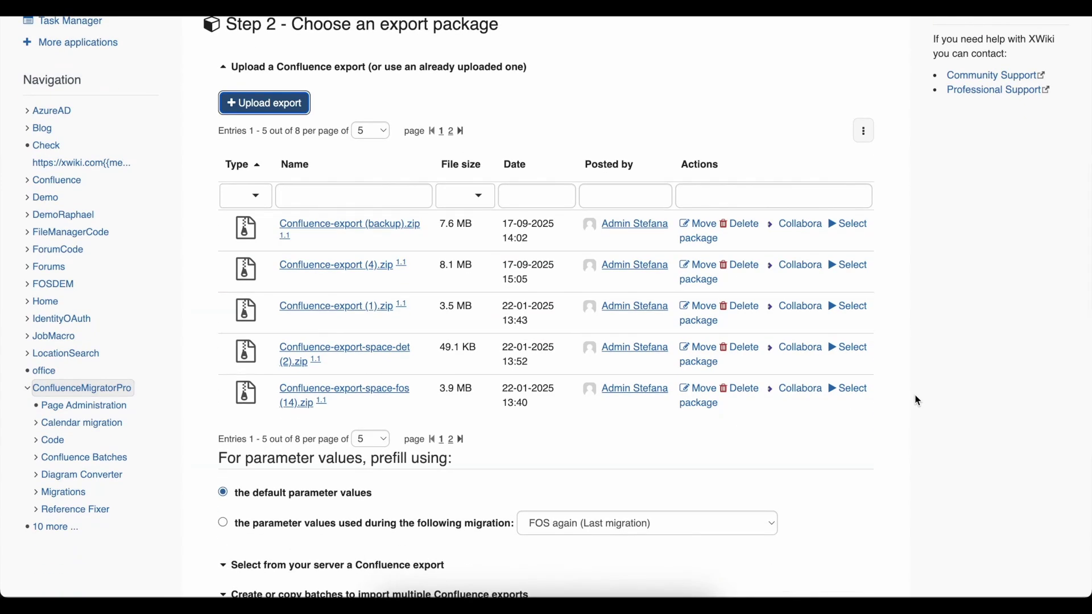
{"action": "left_click", "coordinate": [848, 348]}
{"action": "triple_click", "coordinate": [423, 215]}
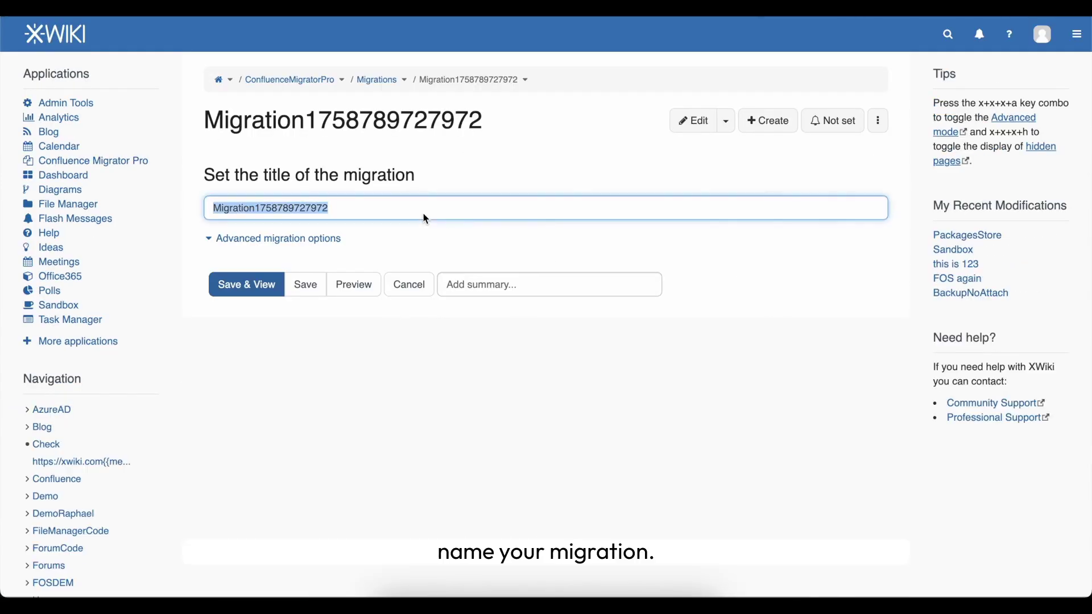
{"action": "type", "text": "DETSpace"}
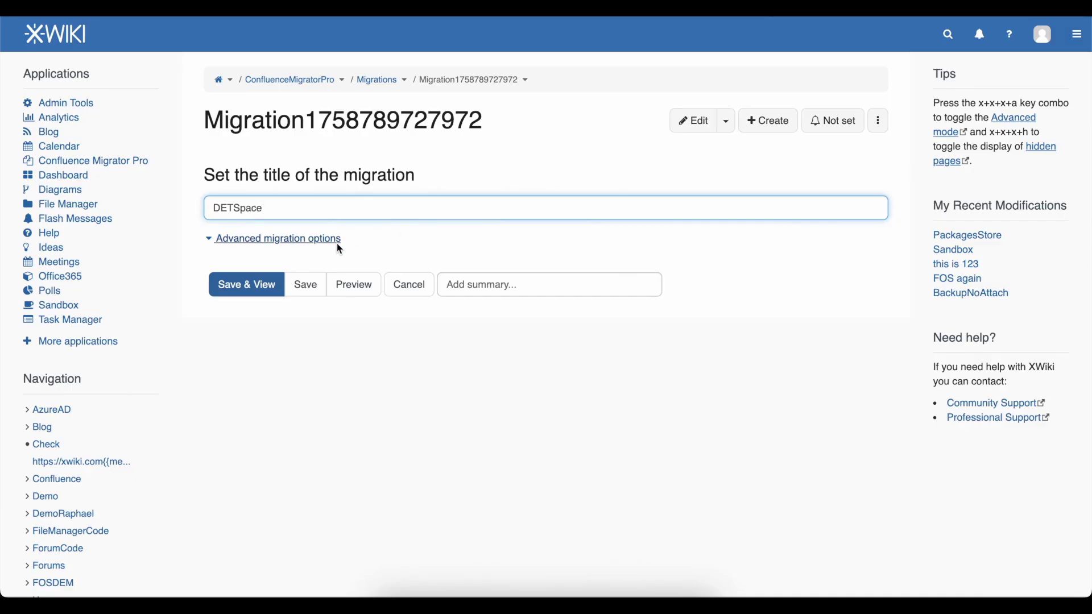
{"action": "left_click", "coordinate": [335, 241]}
{"action": "scroll", "coordinate": [333, 242], "scroll_direction": "down", "scroll_amount": 4}
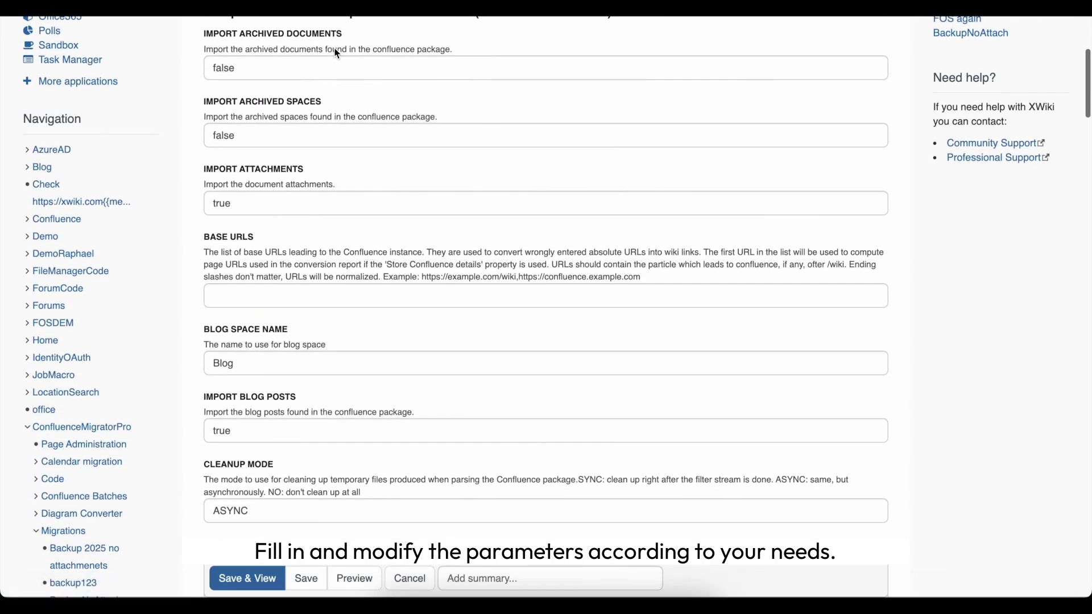
{"action": "triple_click", "coordinate": [336, 70]}
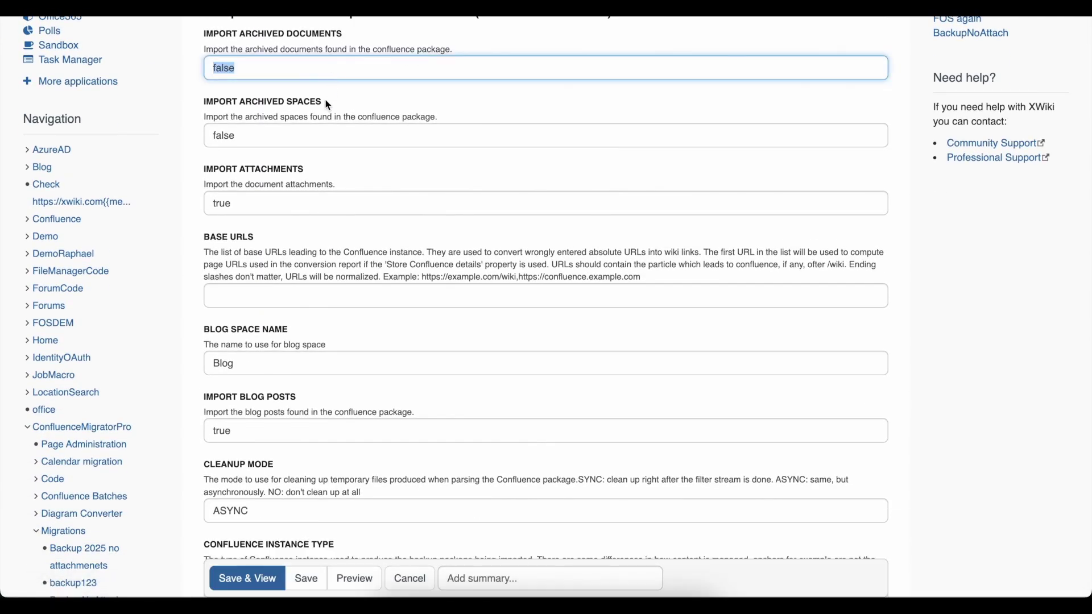
{"action": "left_click", "coordinate": [293, 302]}
{"action": "type", "text": "https://xwikisas.atlassian.net"}
Set the Confluence Instance Type parameter to CLOUD
{"action": "scroll", "coordinate": [426, 311], "scroll_direction": "down", "scroll_amount": 3}
{"action": "scroll", "coordinate": [427, 312], "scroll_direction": "down", "scroll_amount": 3}
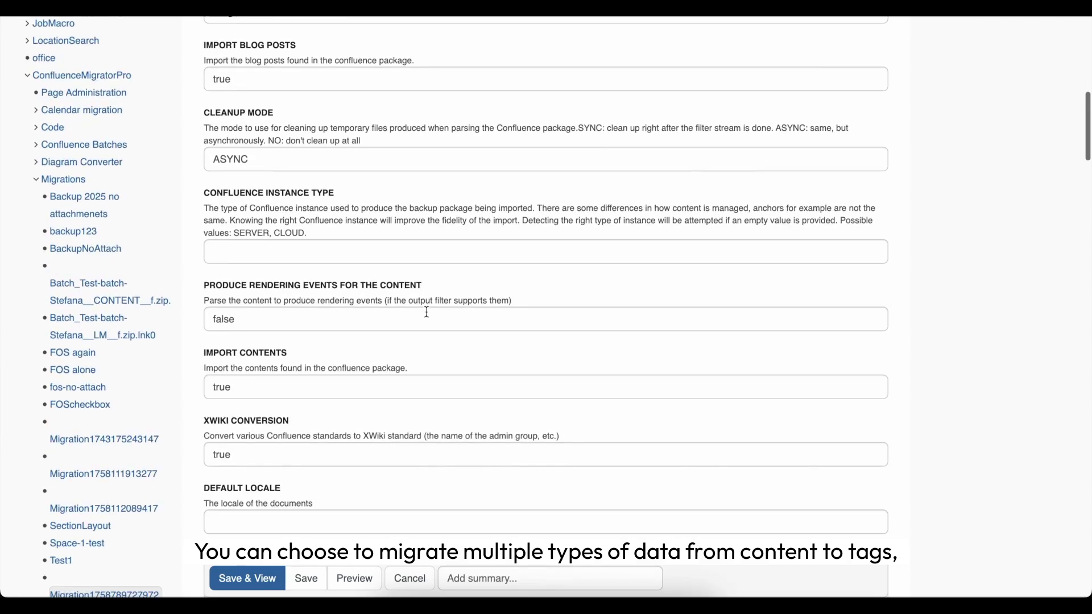
{"action": "left_click", "coordinate": [427, 233]}
{"action": "type", "text": "CLOUD"}
Set the Import Groups parameter to false
{"action": "scroll", "coordinate": [410, 297], "scroll_direction": "down", "scroll_amount": 2}
{"action": "scroll", "coordinate": [410, 298], "scroll_direction": "down", "scroll_amount": 9}
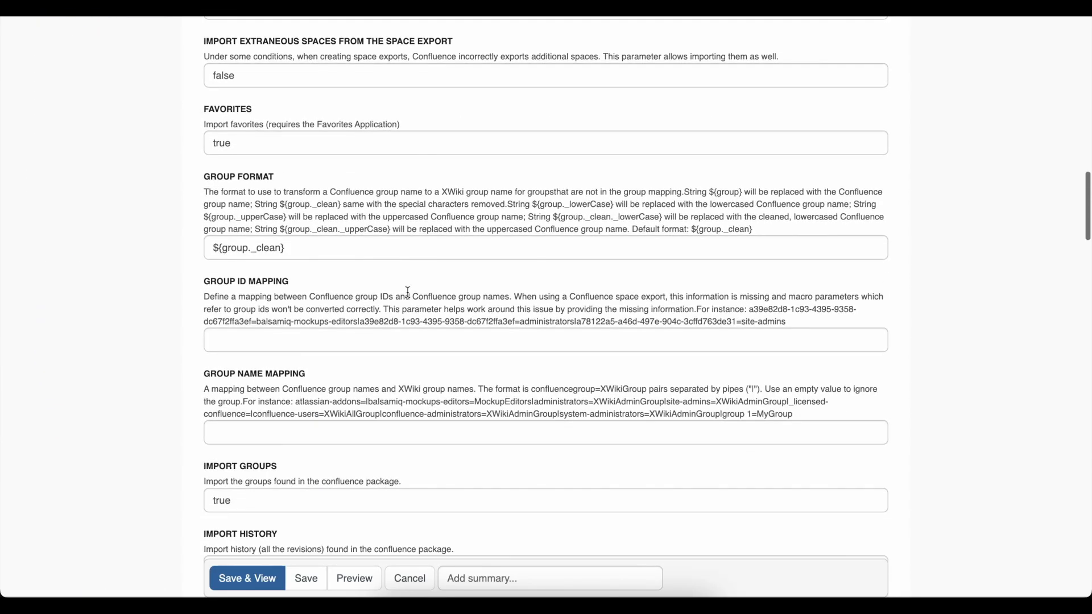
{"action": "left_click", "coordinate": [411, 144]}
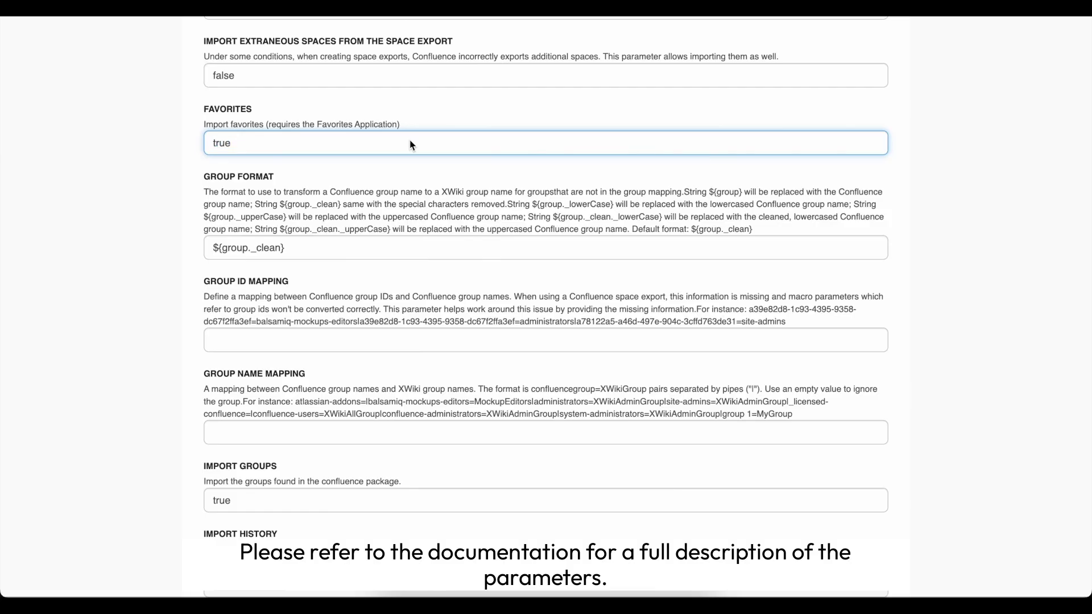
{"action": "scroll", "coordinate": [411, 144], "scroll_direction": "down", "scroll_amount": 6}
{"action": "left_click", "coordinate": [402, 183]}
{"action": "type", "text": "false"}
{"action": "left_click", "coordinate": [384, 249]}
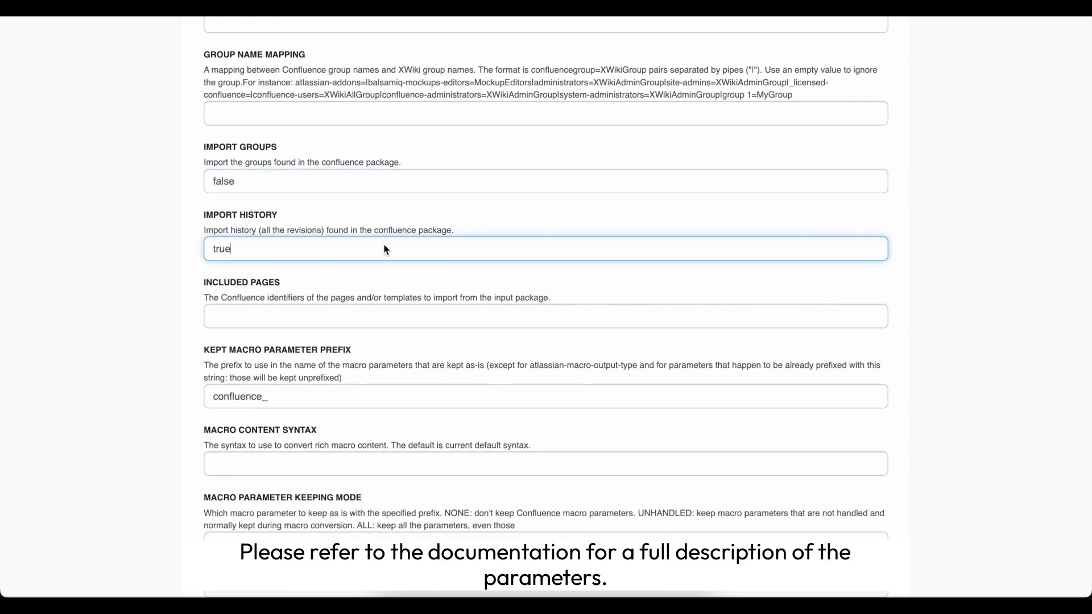
Set the Import Rights parameter to false
{"action": "scroll", "coordinate": [384, 249], "scroll_direction": "down", "scroll_amount": 10}
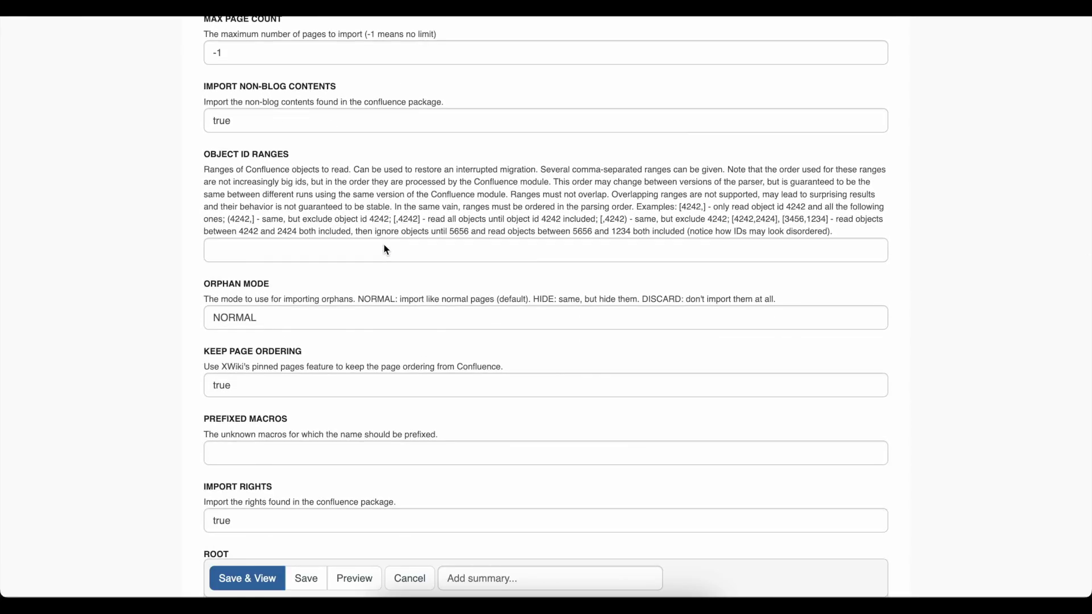
{"action": "scroll", "coordinate": [385, 249], "scroll_direction": "down", "scroll_amount": 4}
{"action": "triple_click", "coordinate": [388, 177]}
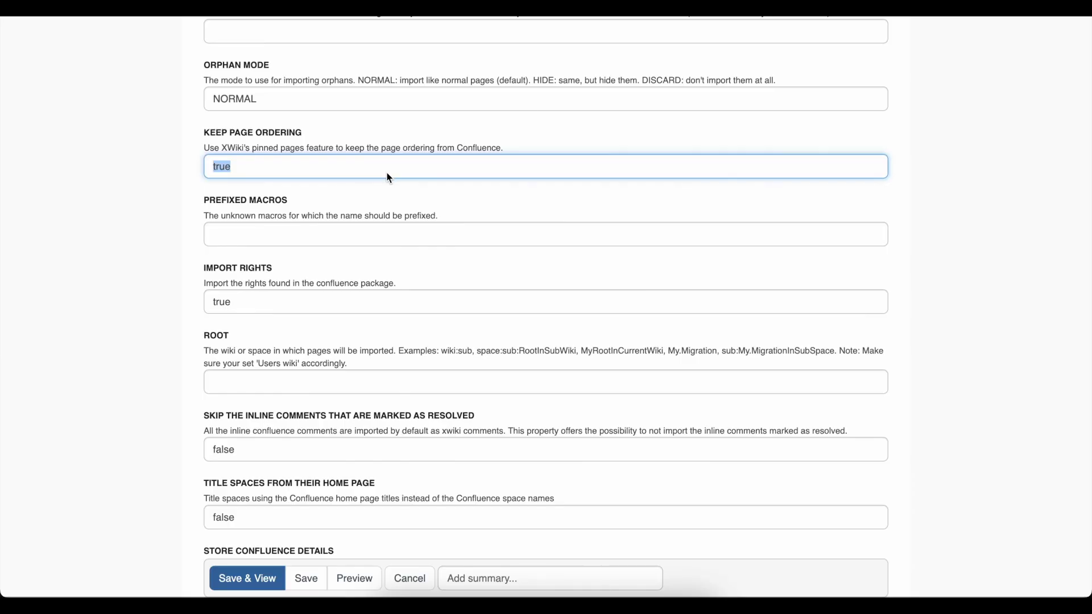
{"action": "scroll", "coordinate": [388, 177], "scroll_direction": "down", "scroll_amount": 1}
{"action": "triple_click", "coordinate": [307, 263]}
{"action": "type", "text": "false"}
{"action": "scroll", "coordinate": [307, 263], "scroll_direction": "down", "scroll_amount": 3}
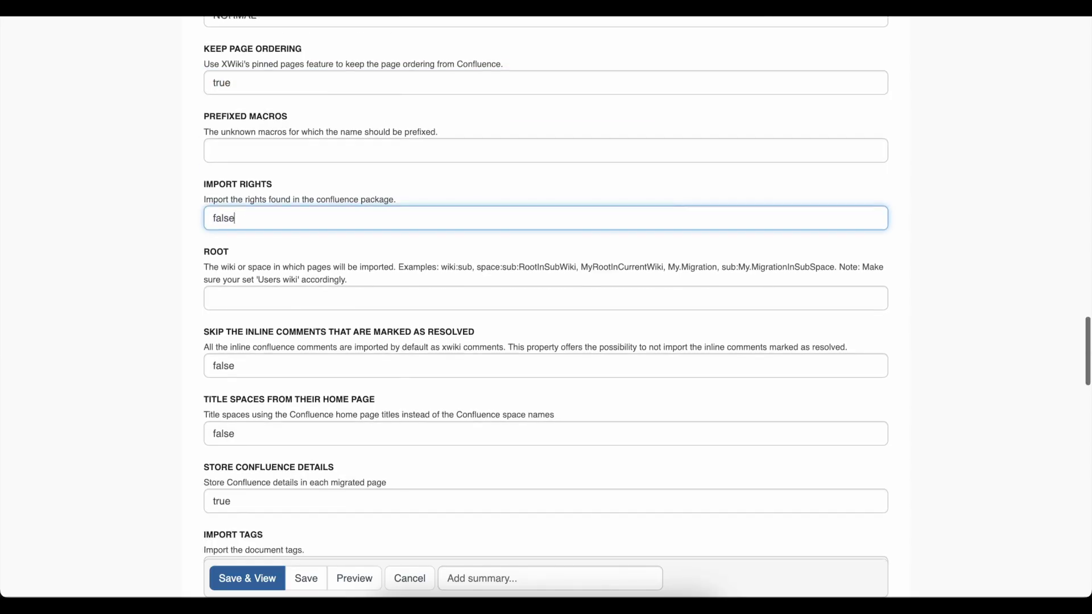
Restore Import Rights to true and set skipping of inline comments marked as resolved to true
{"action": "scroll", "coordinate": [301, 96], "scroll_direction": "up", "scroll_amount": 3}
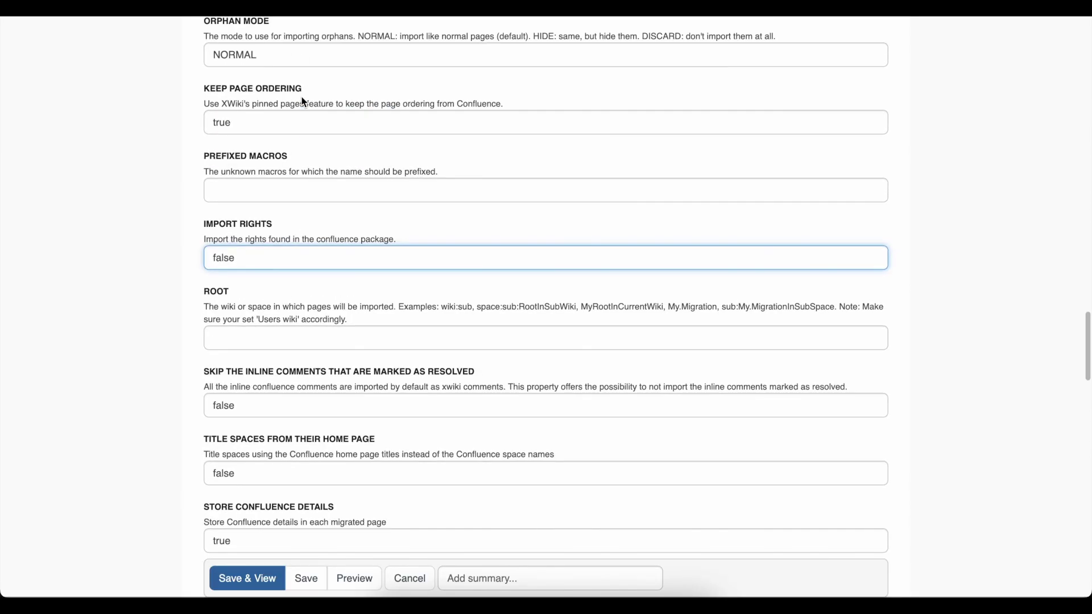
{"action": "scroll", "coordinate": [236, 229], "scroll_direction": "down", "scroll_amount": 3}
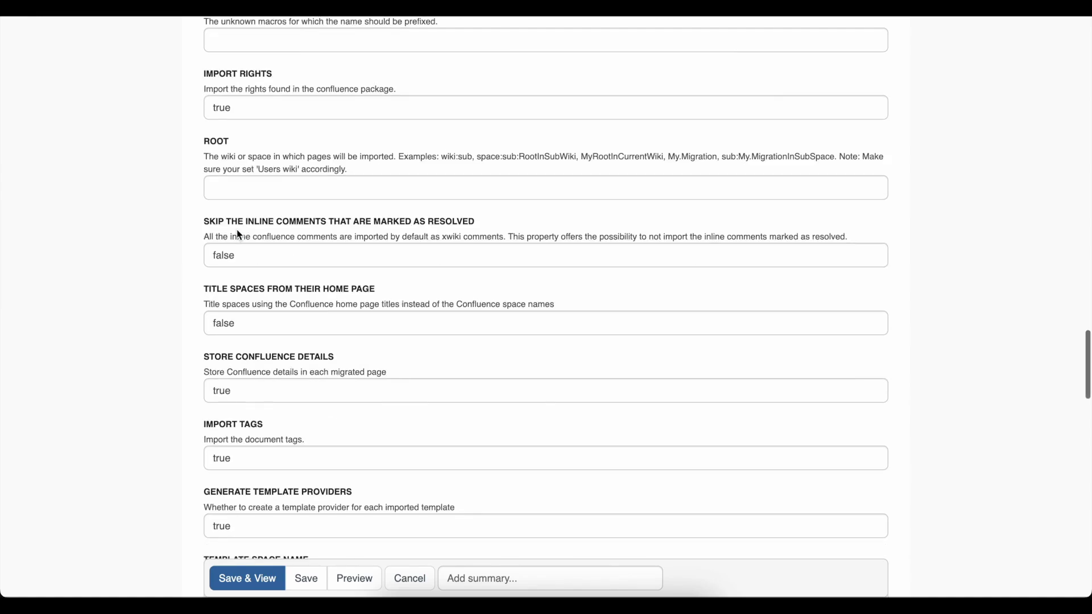
{"action": "triple_click", "coordinate": [237, 230]}
{"action": "type", "text": "true"}
Set the Import Users parameter to false
{"action": "scroll", "coordinate": [241, 236], "scroll_direction": "down", "scroll_amount": 5}
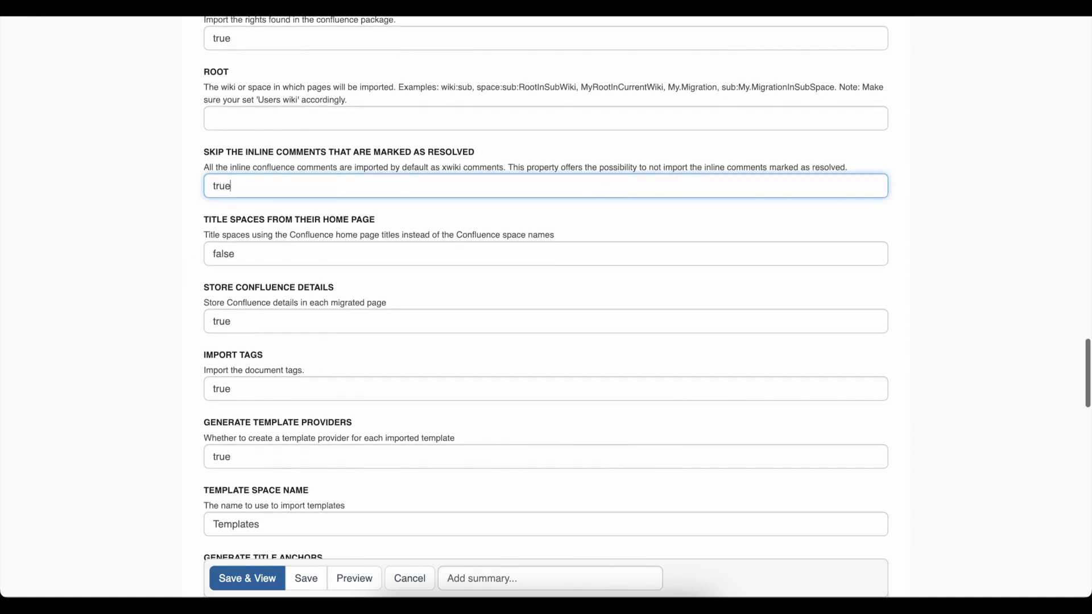
{"action": "left_click", "coordinate": [271, 300]}
{"action": "scroll", "coordinate": [272, 300], "scroll_direction": "down", "scroll_amount": 9}
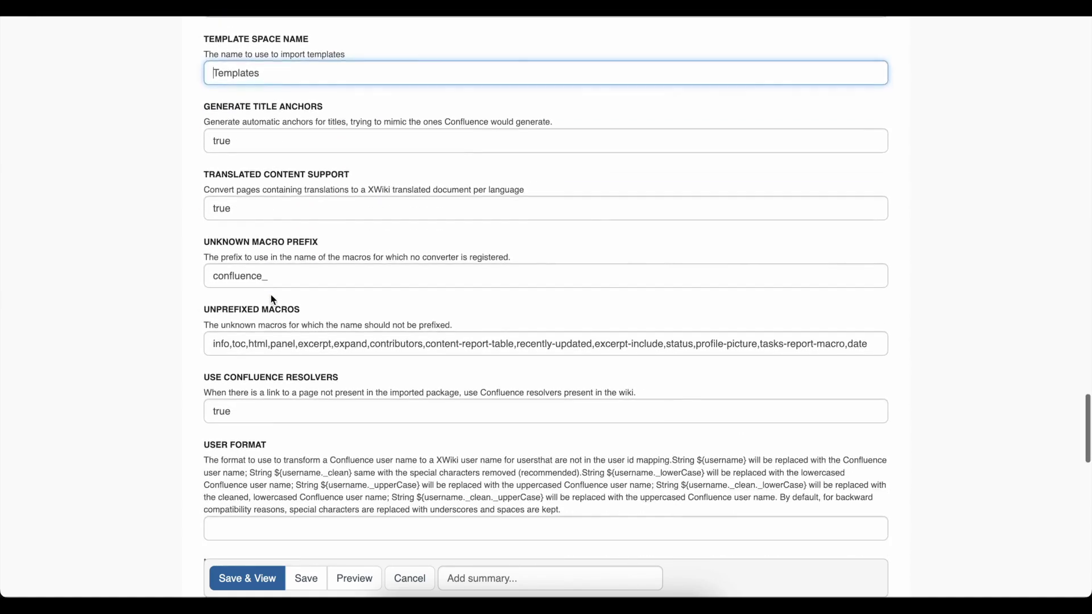
{"action": "scroll", "coordinate": [271, 298], "scroll_direction": "down", "scroll_amount": 3}
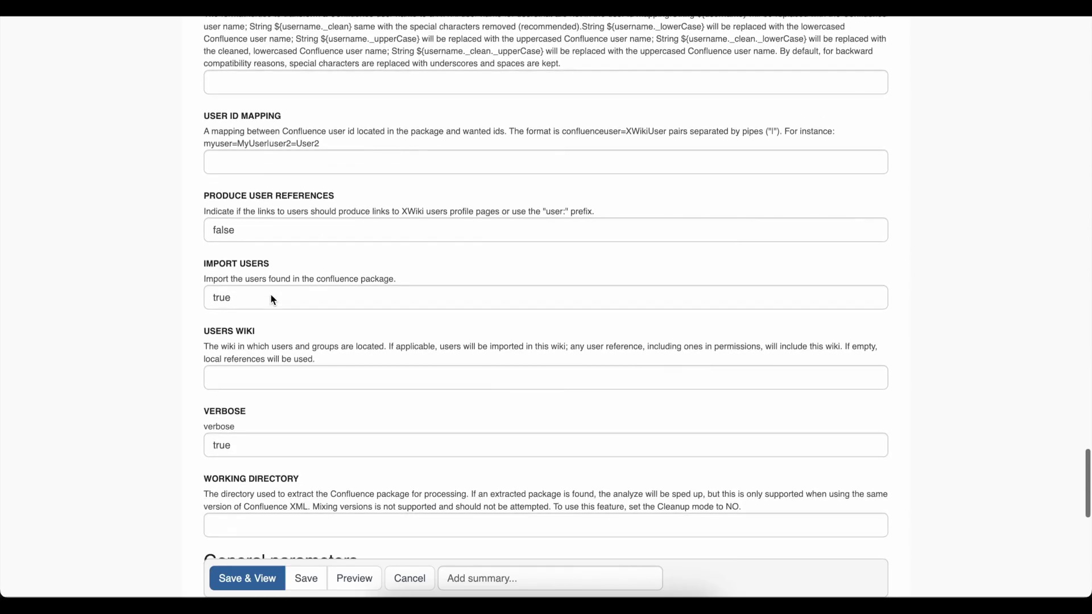
{"action": "triple_click", "coordinate": [274, 279]}
{"action": "type", "text": "false"}
Set both Migrate Empty Action Items to Checkboxes and Migrate All Action Items to Checkboxes to true
{"action": "scroll", "coordinate": [277, 275], "scroll_direction": "down", "scroll_amount": 2}
{"action": "scroll", "coordinate": [278, 275], "scroll_direction": "down", "scroll_amount": 7}
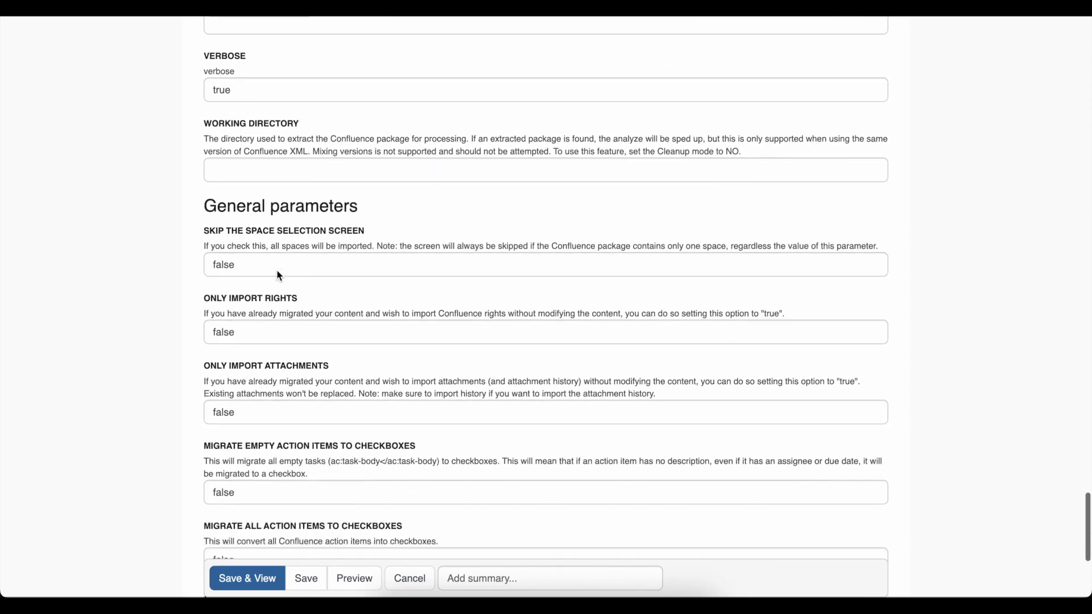
{"action": "scroll", "coordinate": [279, 275], "scroll_direction": "down", "scroll_amount": 1}
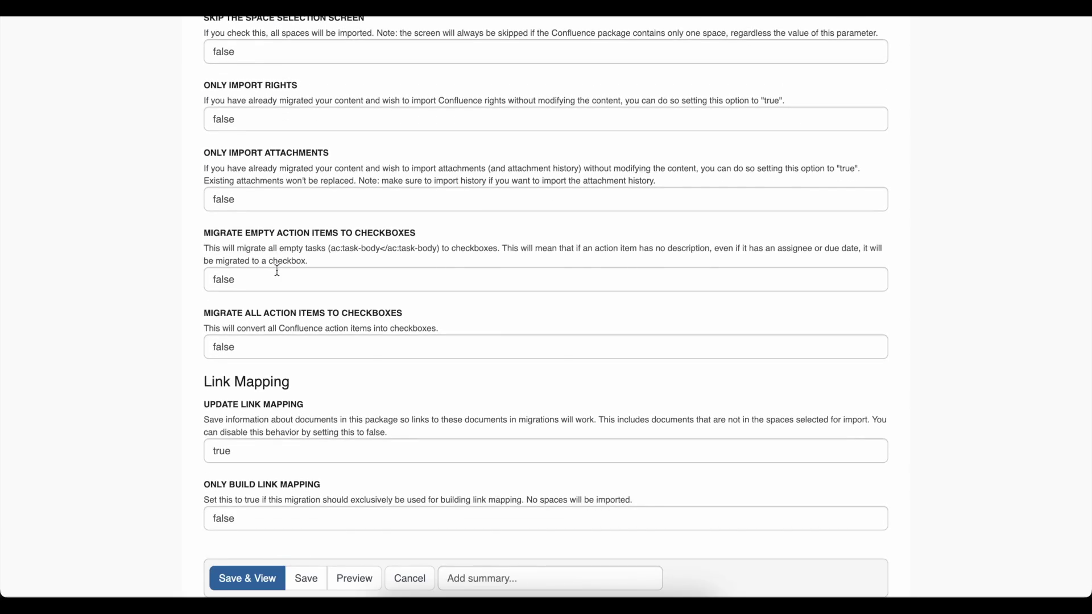
{"action": "scroll", "coordinate": [278, 273], "scroll_direction": "down", "scroll_amount": 1}
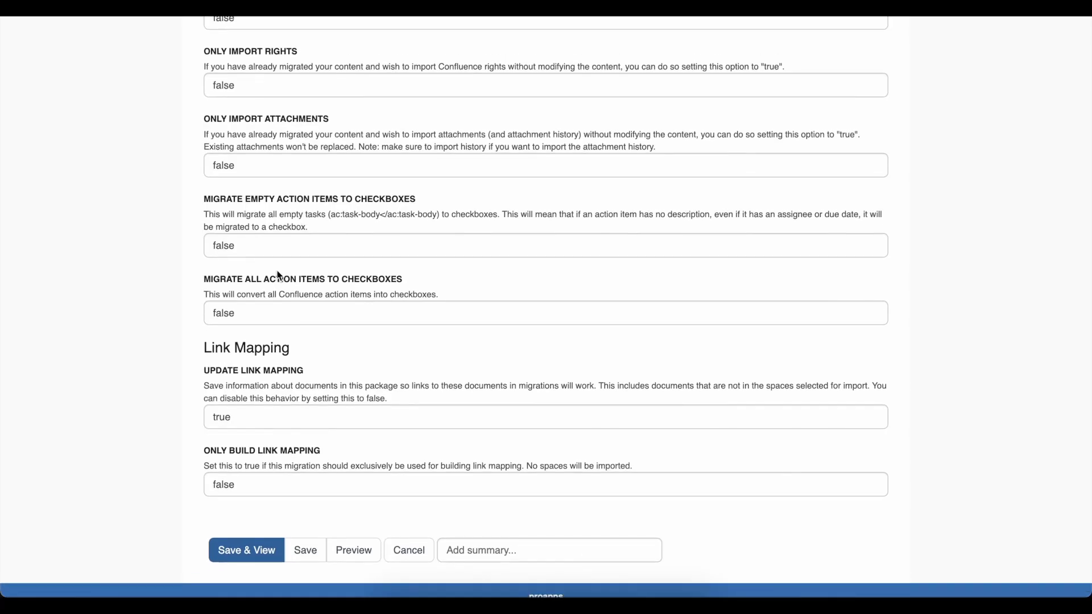
{"action": "triple_click", "coordinate": [277, 245]}
{"action": "type", "text": "true"}
{"action": "triple_click", "coordinate": [288, 314]}
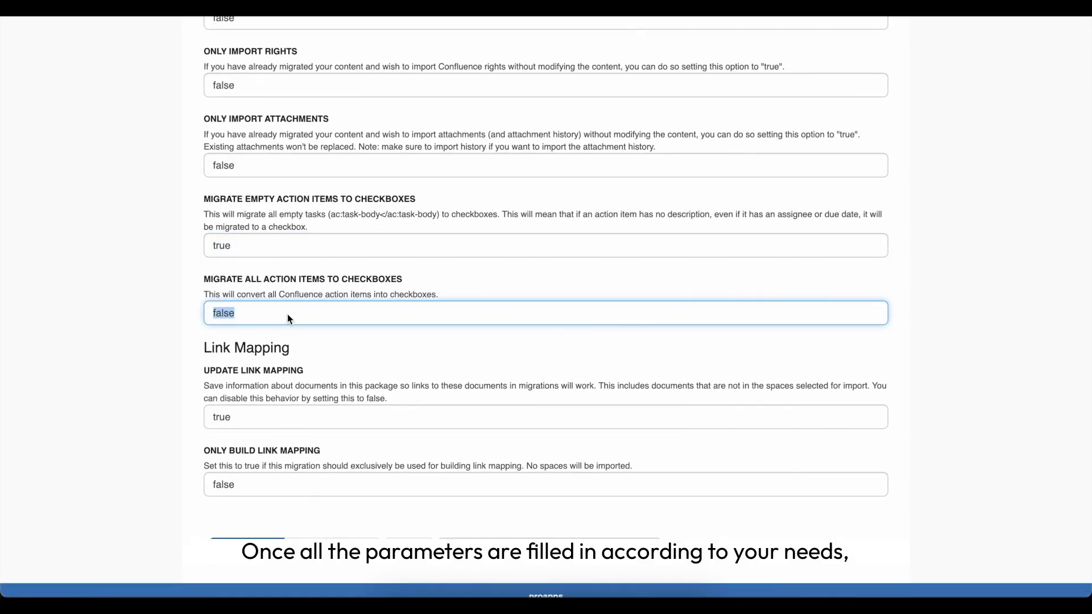
{"action": "type", "text": "true"}
Save the DETSpace migration settings and view the migration to run the import
{"action": "left_click", "coordinate": [302, 371]}
{"action": "scroll", "coordinate": [302, 372], "scroll_direction": "down", "scroll_amount": 1}
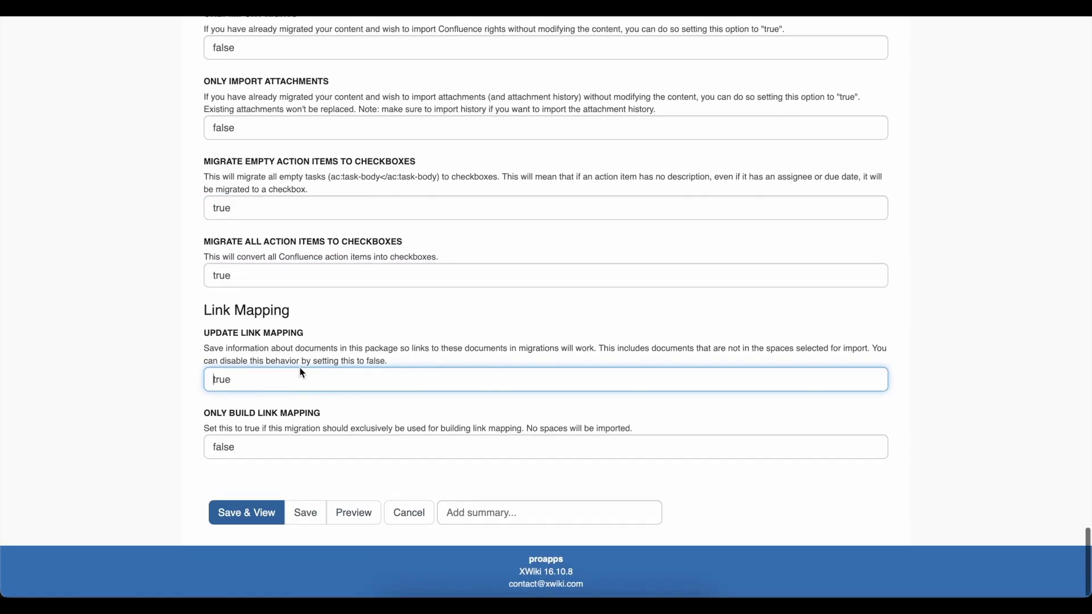
{"action": "left_click", "coordinate": [251, 511]}
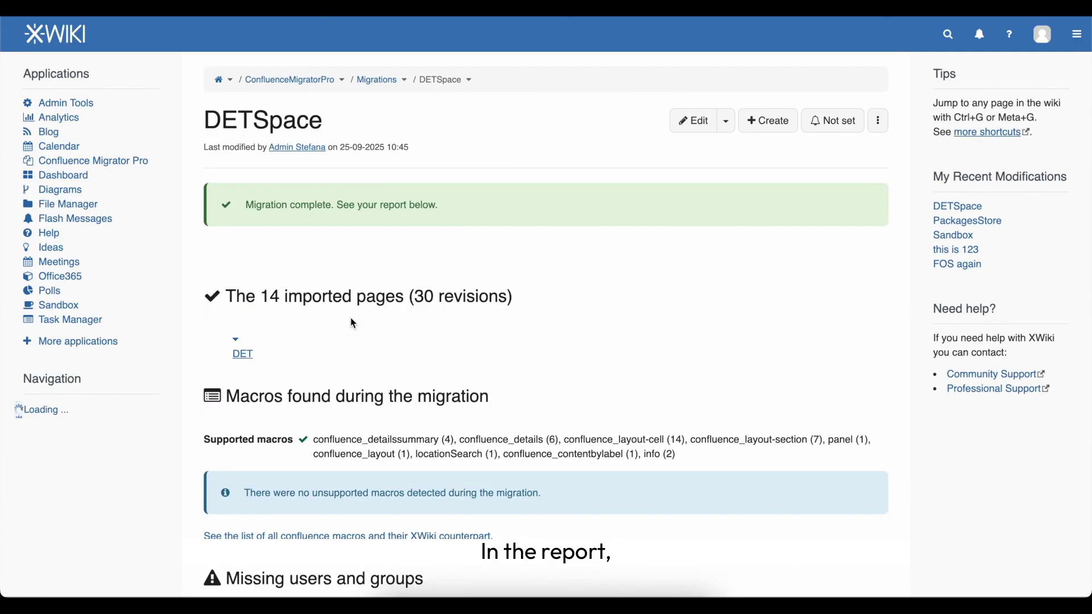
Expand the imported DET pages in the migration report and examine the macros and missing groups sections
{"action": "left_click", "coordinate": [236, 341]}
{"action": "scroll", "coordinate": [237, 346], "scroll_direction": "down", "scroll_amount": 5}
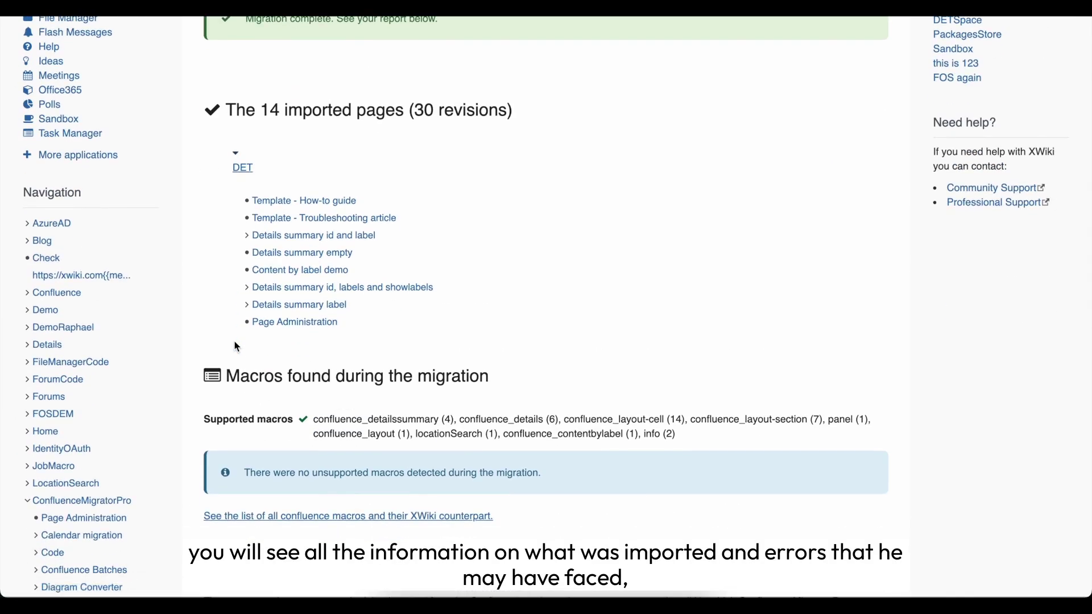
{"action": "scroll", "coordinate": [236, 346], "scroll_direction": "down", "scroll_amount": 2}
{"action": "scroll", "coordinate": [377, 412], "scroll_direction": "down", "scroll_amount": 6}
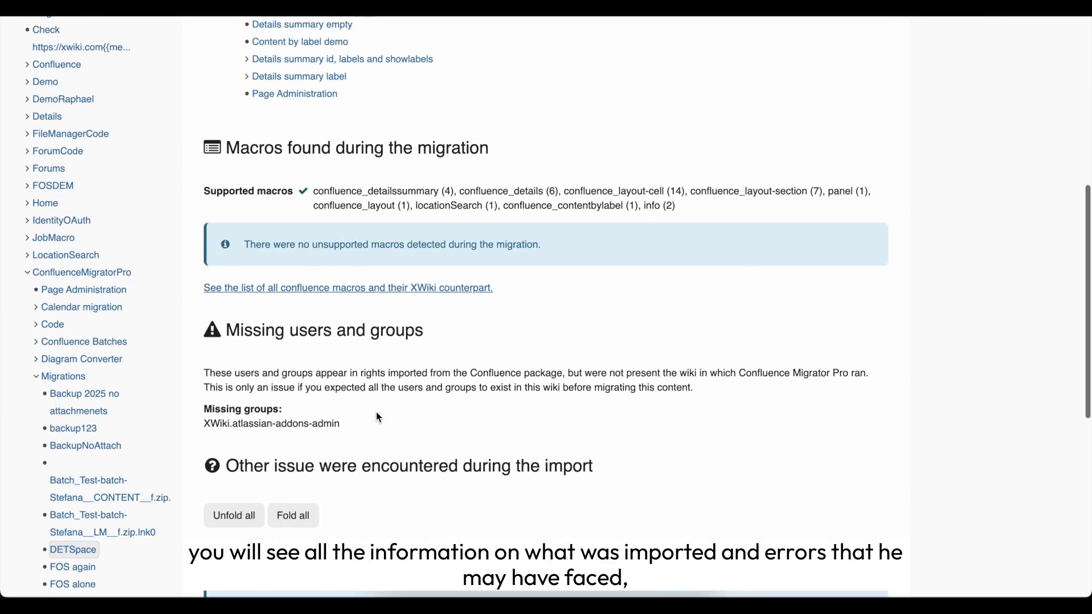
{"action": "triple_click", "coordinate": [397, 312]}
{"action": "triple_click", "coordinate": [302, 348]}
{"action": "left_click", "coordinate": [303, 349]}
Expand the import issues of the page "Details 1 with id and label", read them and collapse the list again
{"action": "scroll", "coordinate": [303, 348], "scroll_direction": "down", "scroll_amount": 2}
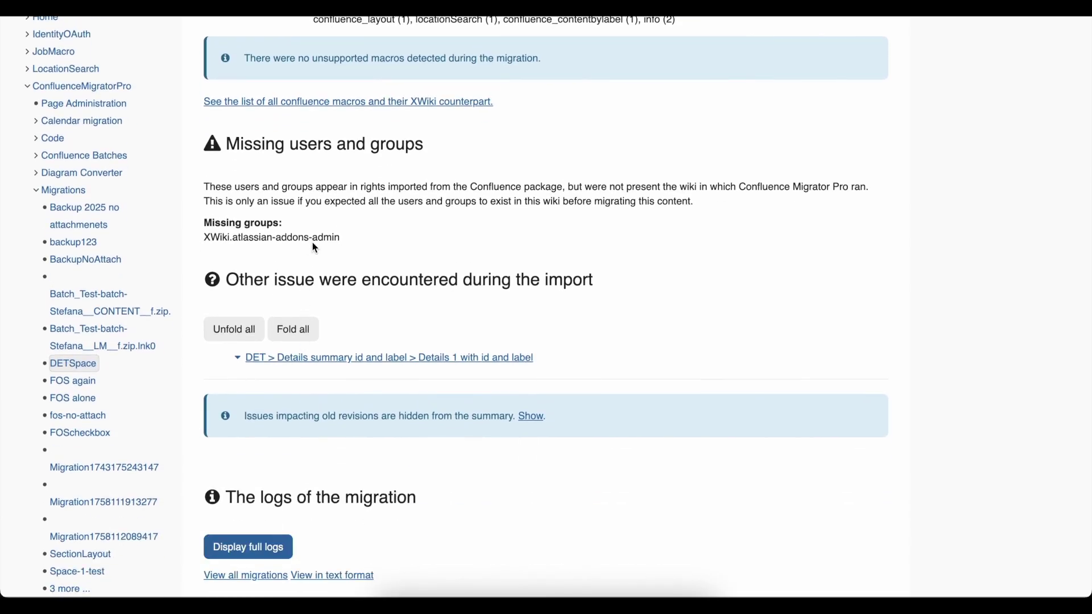
{"action": "scroll", "coordinate": [313, 244], "scroll_direction": "down", "scroll_amount": 1}
{"action": "left_click", "coordinate": [237, 316]}
{"action": "triple_click", "coordinate": [297, 343]}
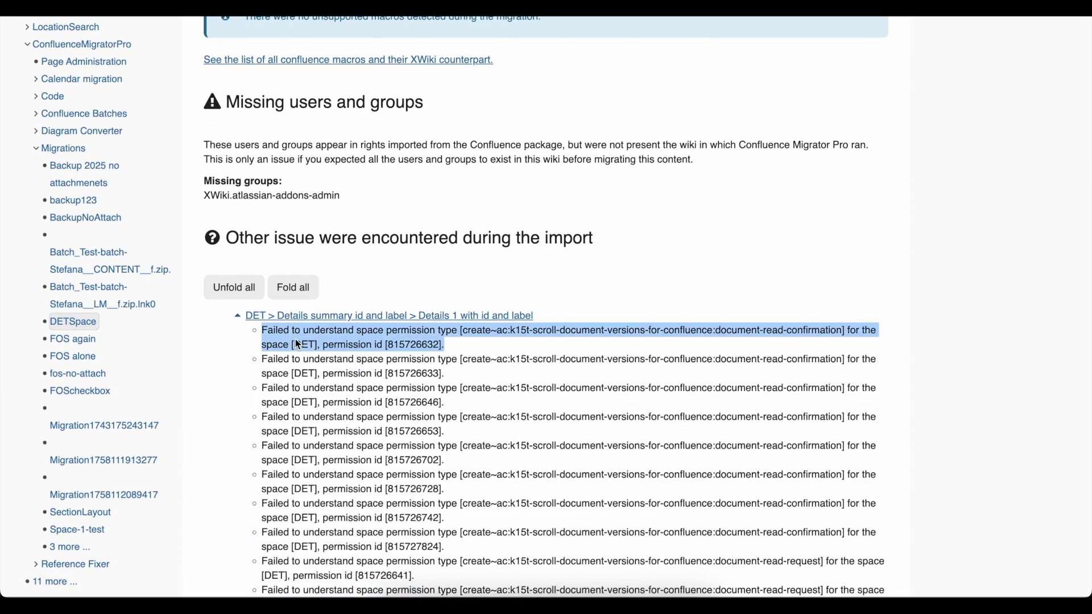
{"action": "left_click", "coordinate": [295, 343]}
{"action": "left_click", "coordinate": [237, 316]}
{"action": "scroll", "coordinate": [237, 317], "scroll_direction": "down", "scroll_amount": 3}
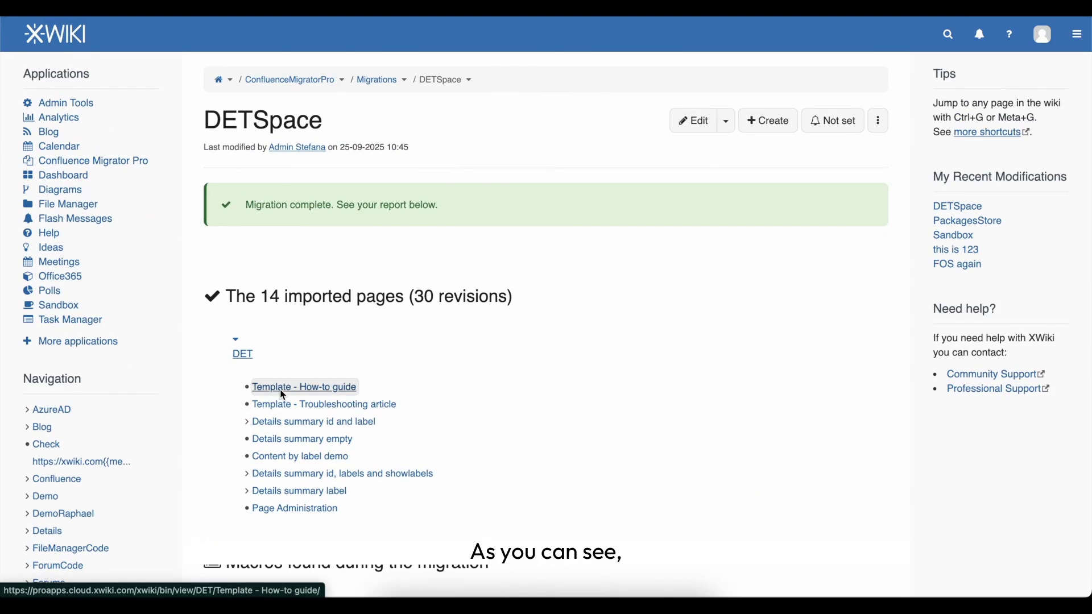
Open the imported pages "Details summary id and label", "Details 1 with id and label" and "Template - How-to guide" to check their content
{"action": "left_click", "coordinate": [281, 425]}
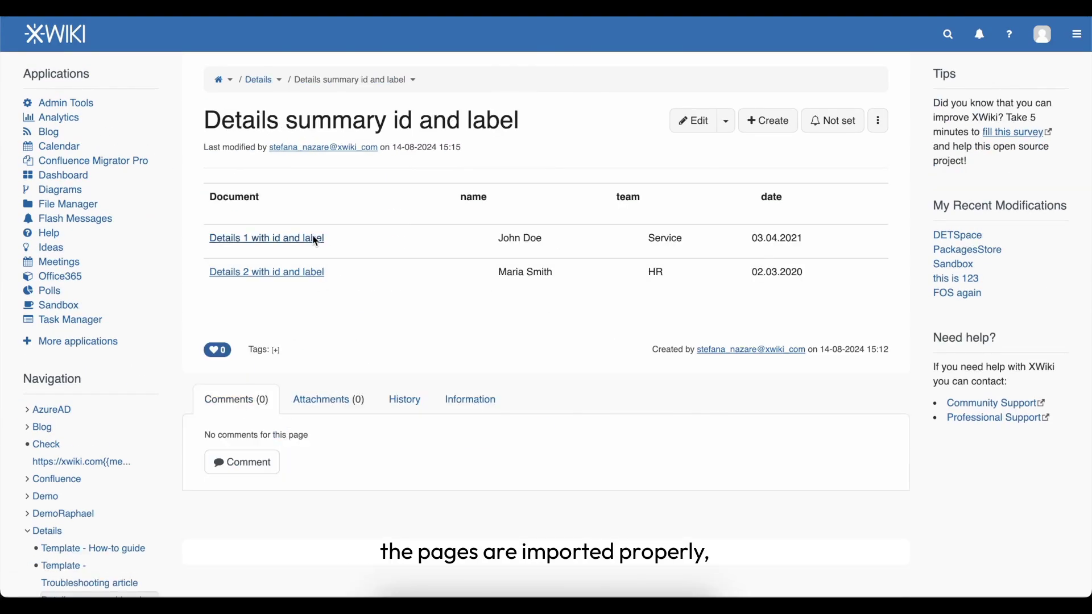
{"action": "left_click", "coordinate": [316, 241]}
{"action": "scroll", "coordinate": [307, 239], "scroll_direction": "down", "scroll_amount": 3}
{"action": "left_click", "coordinate": [91, 373]}
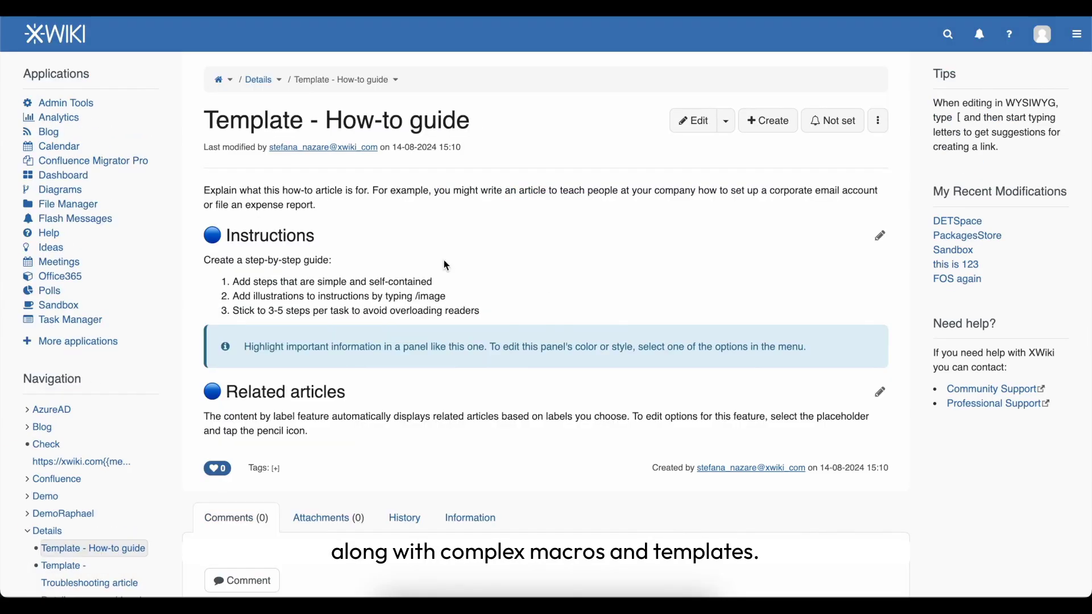
{"action": "scroll", "coordinate": [436, 354], "scroll_direction": "down", "scroll_amount": 3}
{"action": "left_click", "coordinate": [77, 429]}
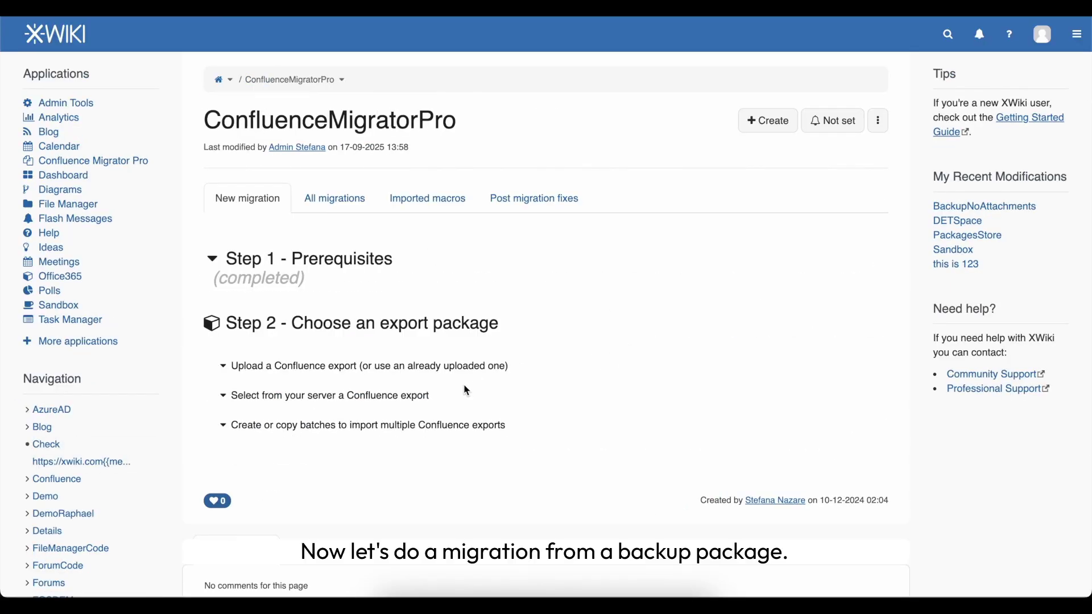
Select the already uploaded package Confluence-export (backup).zip for a new migration and title it BackupNoAttachments
{"action": "left_click", "coordinate": [383, 368]}
{"action": "scroll", "coordinate": [804, 453], "scroll_direction": "down", "scroll_amount": 3}
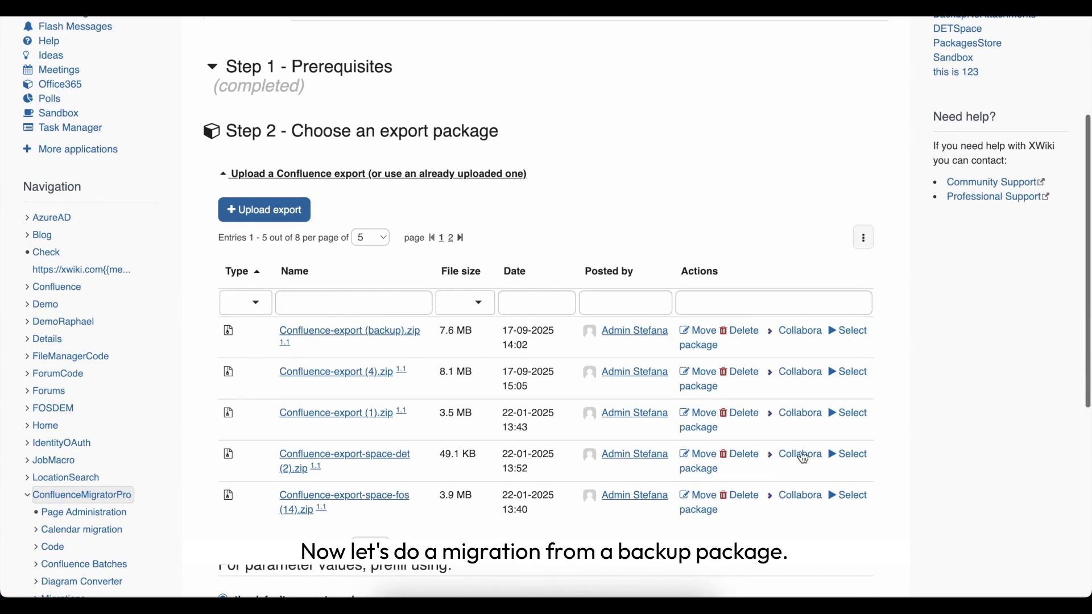
{"action": "left_click", "coordinate": [848, 330]}
{"action": "double_click", "coordinate": [322, 210]}
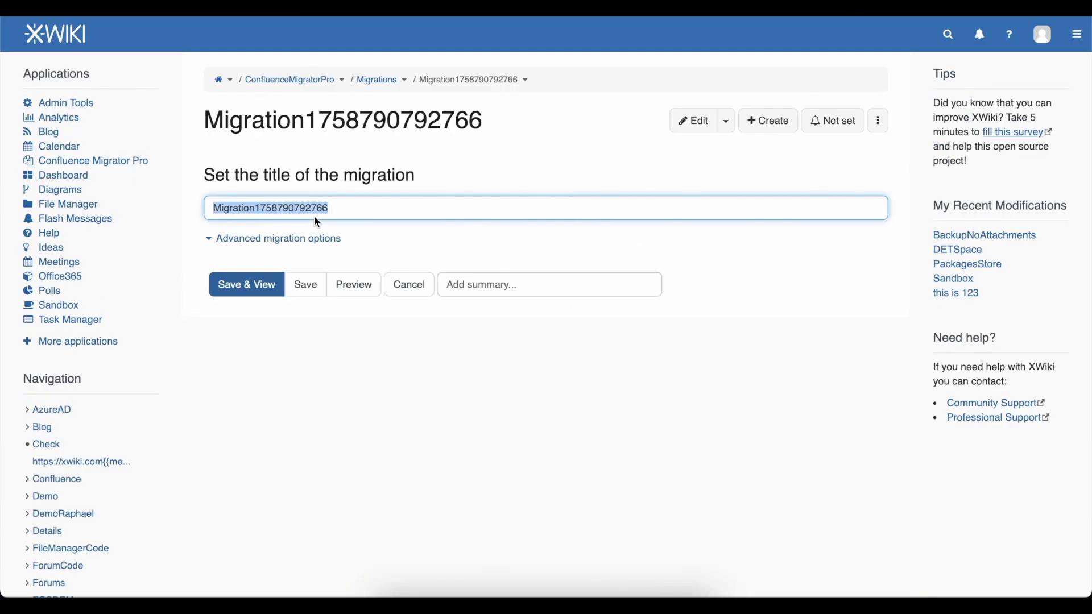
{"action": "type", "text": "BackupNoAttachments"}
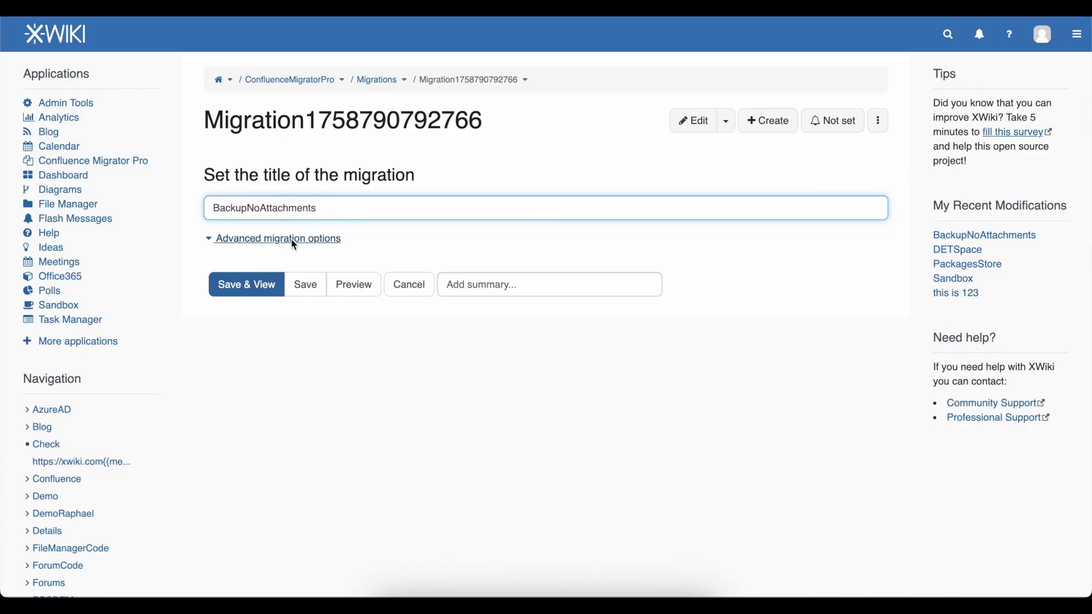
In the advanced migration options, set Import Archived Documents and Import Archived Spaces to true and Import Attachments to false
{"action": "left_click", "coordinate": [292, 241]}
{"action": "scroll", "coordinate": [373, 412], "scroll_direction": "down", "scroll_amount": 3}
{"action": "double_click", "coordinate": [364, 173]}
{"action": "type", "text": "true"}
{"action": "double_click", "coordinate": [362, 239]}
{"action": "type", "text": "true"}
{"action": "double_click", "coordinate": [362, 308]}
{"action": "type", "text": "false"}
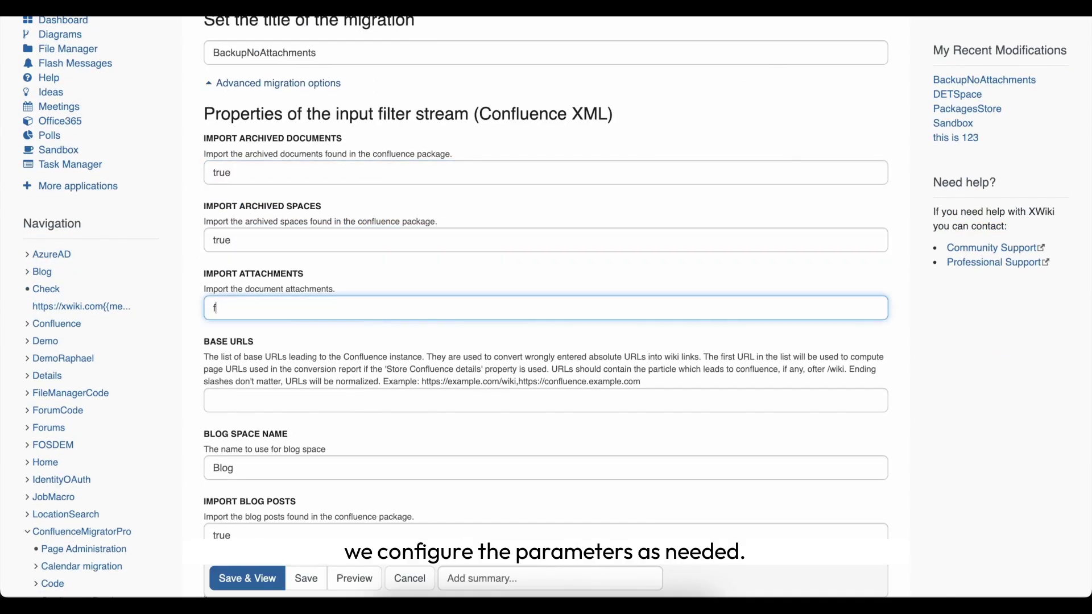
Set Import Groups and a further parameter near the end of the input filter properties to false
{"action": "scroll", "coordinate": [353, 405], "scroll_direction": "down", "scroll_amount": 20}
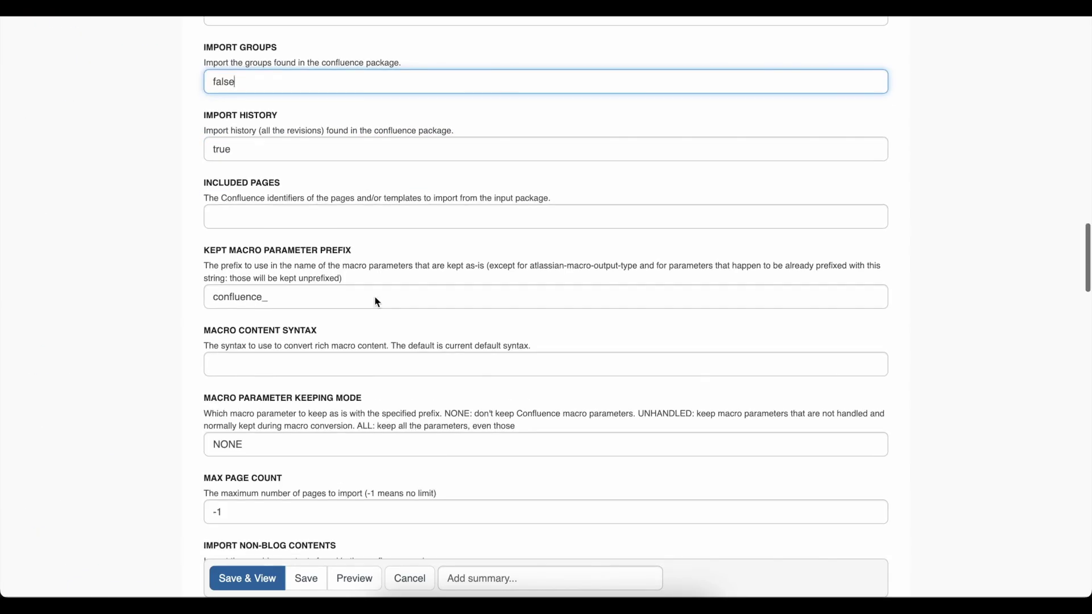
{"action": "scroll", "coordinate": [380, 321], "scroll_direction": "down", "scroll_amount": 20}
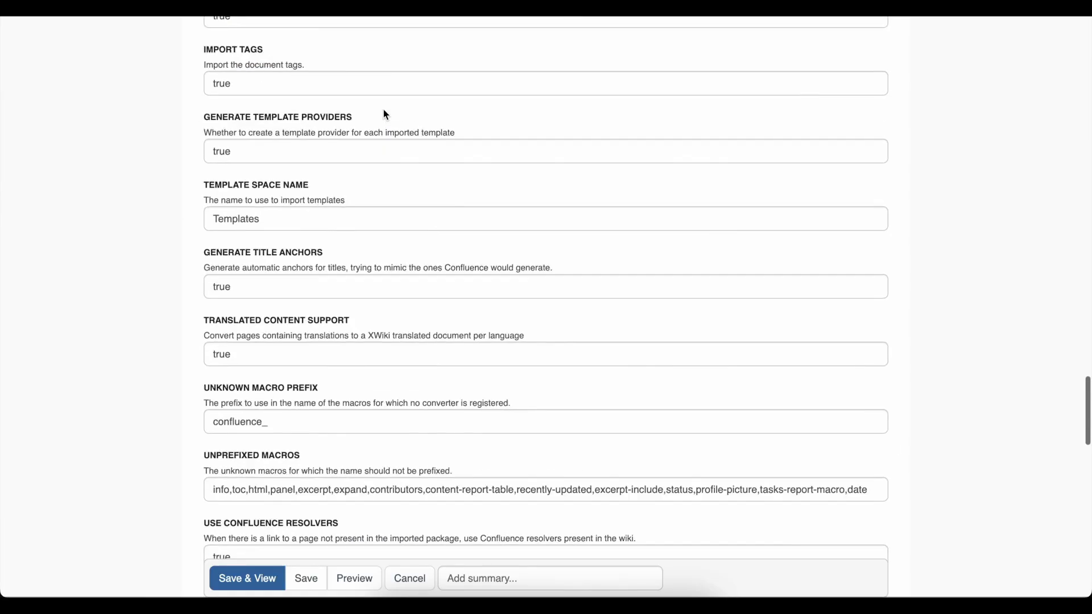
{"action": "scroll", "coordinate": [383, 109], "scroll_direction": "down", "scroll_amount": 4}
{"action": "double_click", "coordinate": [306, 301]}
{"action": "type", "text": "false"}
Set both the empty and the all action items to checkboxes options to true, and save and view the migration to start it
{"action": "scroll", "coordinate": [306, 301], "scroll_direction": "down", "scroll_amount": 10}
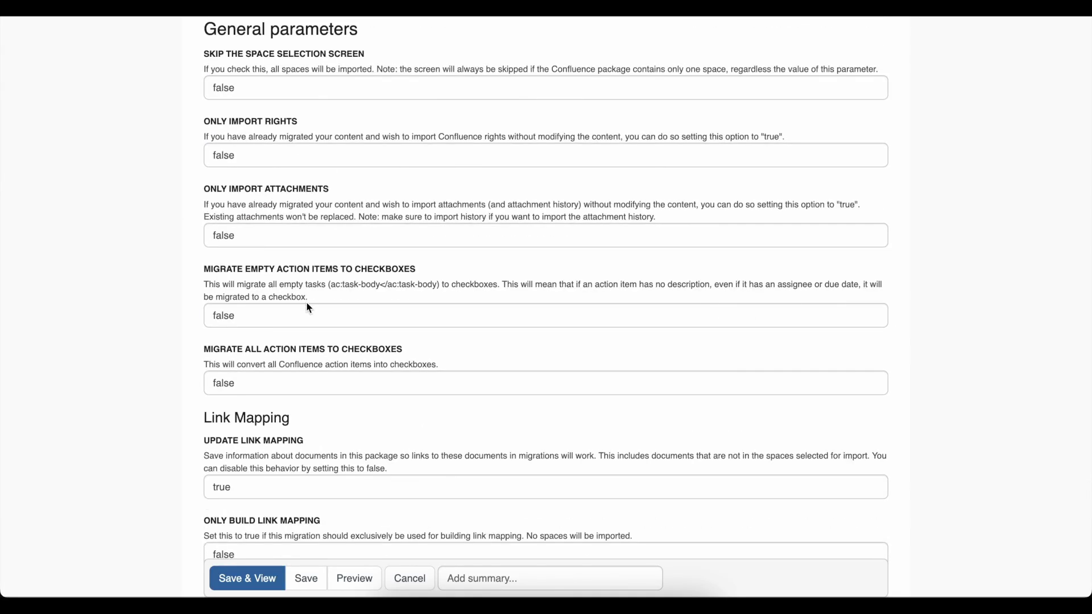
{"action": "scroll", "coordinate": [306, 302], "scroll_direction": "down", "scroll_amount": 2}
{"action": "double_click", "coordinate": [306, 209]}
{"action": "type", "text": "true"}
{"action": "key", "text": "Tab"}
{"action": "type", "text": "true"}
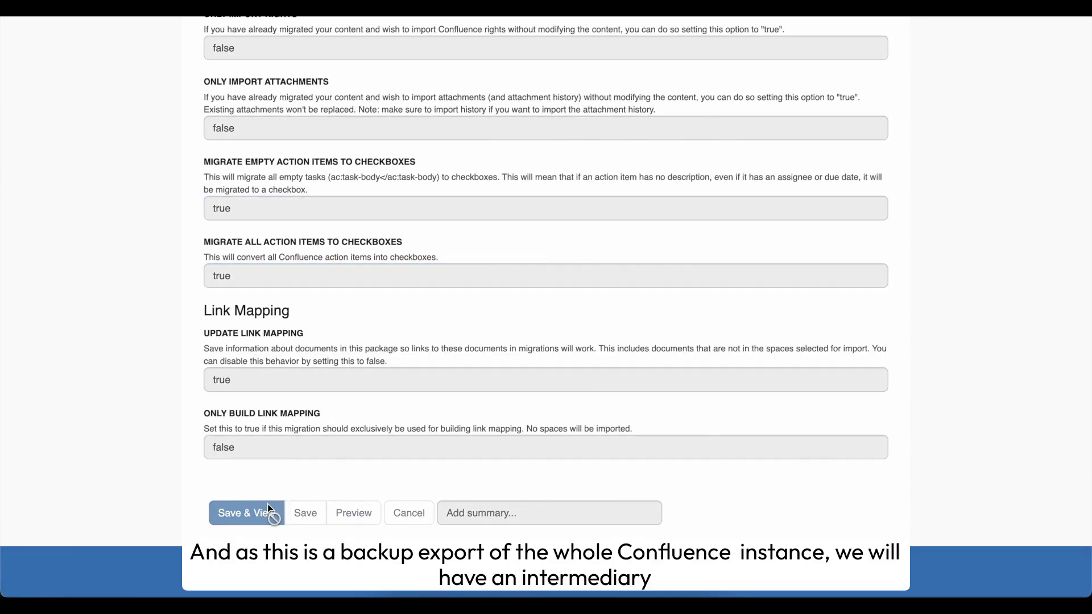
{"action": "left_click", "coordinate": [267, 504]}
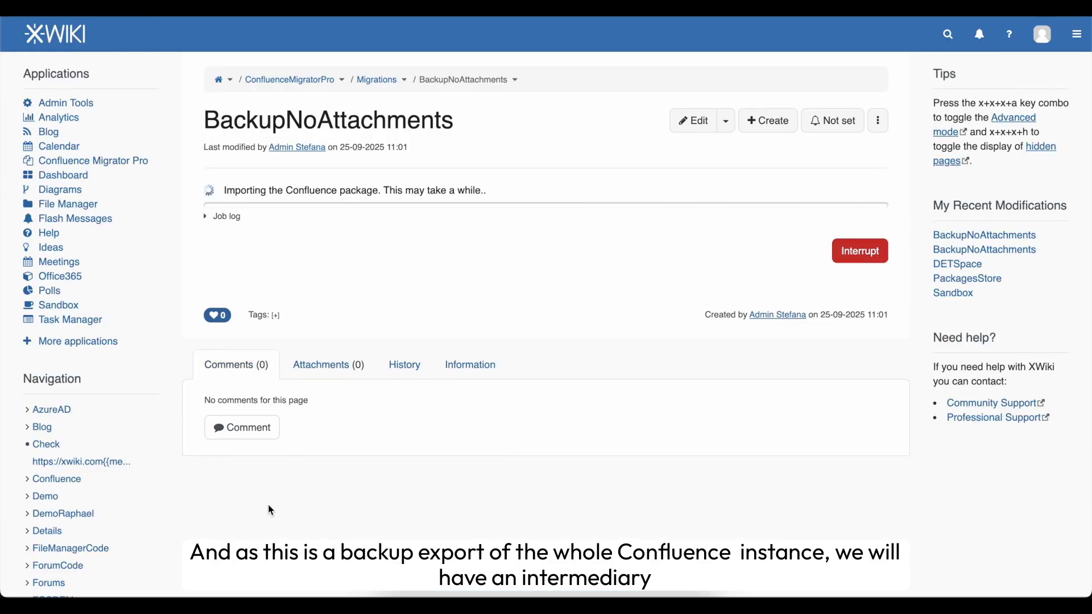
Expand the job log, select the spaces CT and DEMO for import, and search for "sup" to select ST - Support Team as well
{"action": "left_click", "coordinate": [230, 212]}
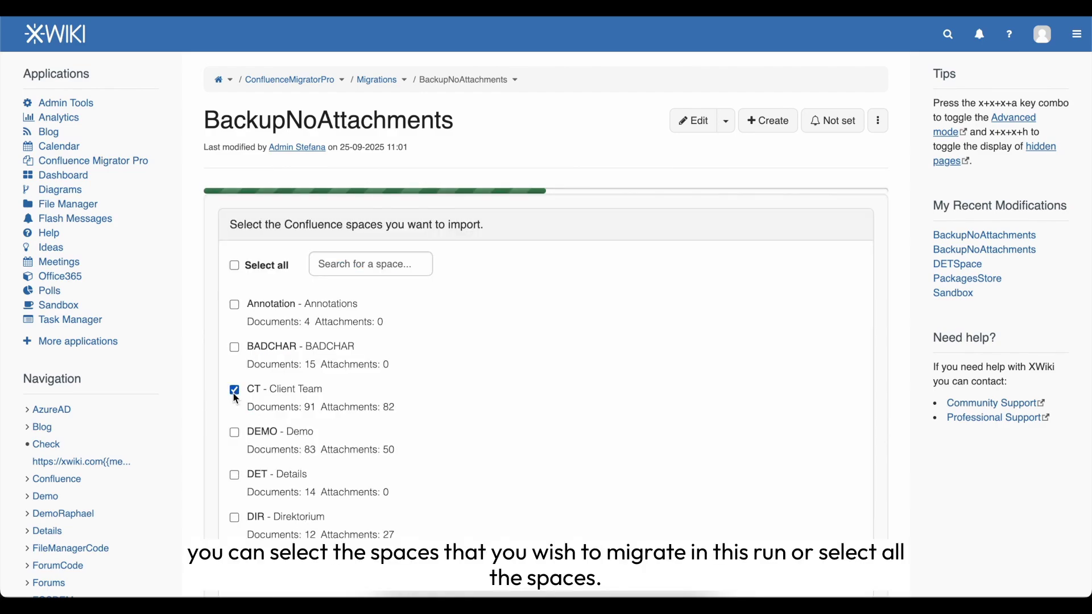
{"action": "left_click", "coordinate": [235, 432]}
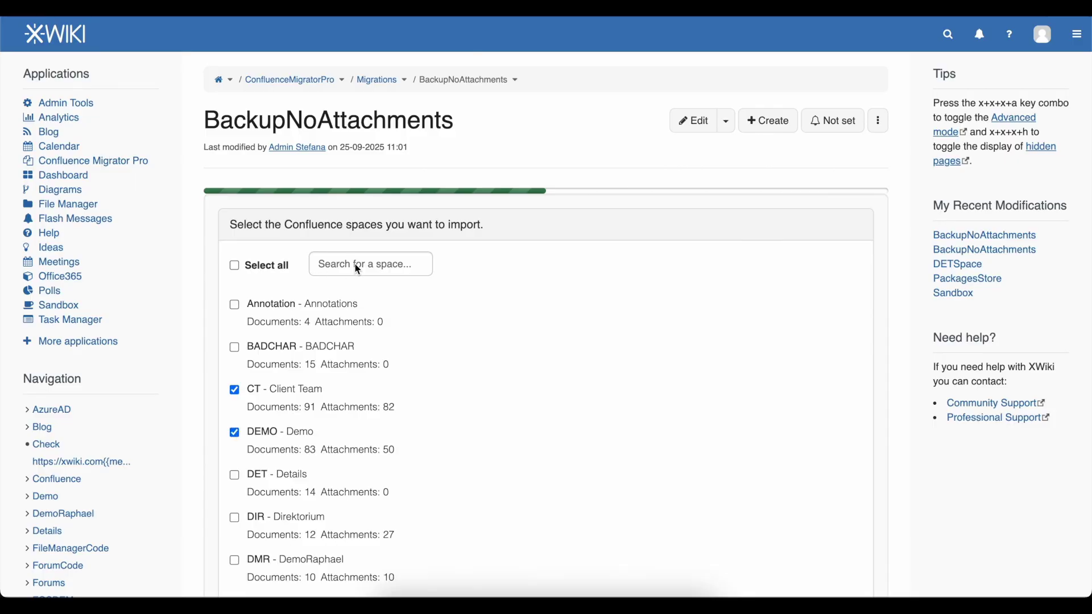
{"action": "left_click", "coordinate": [356, 266]}
{"action": "type", "text": "sup"}
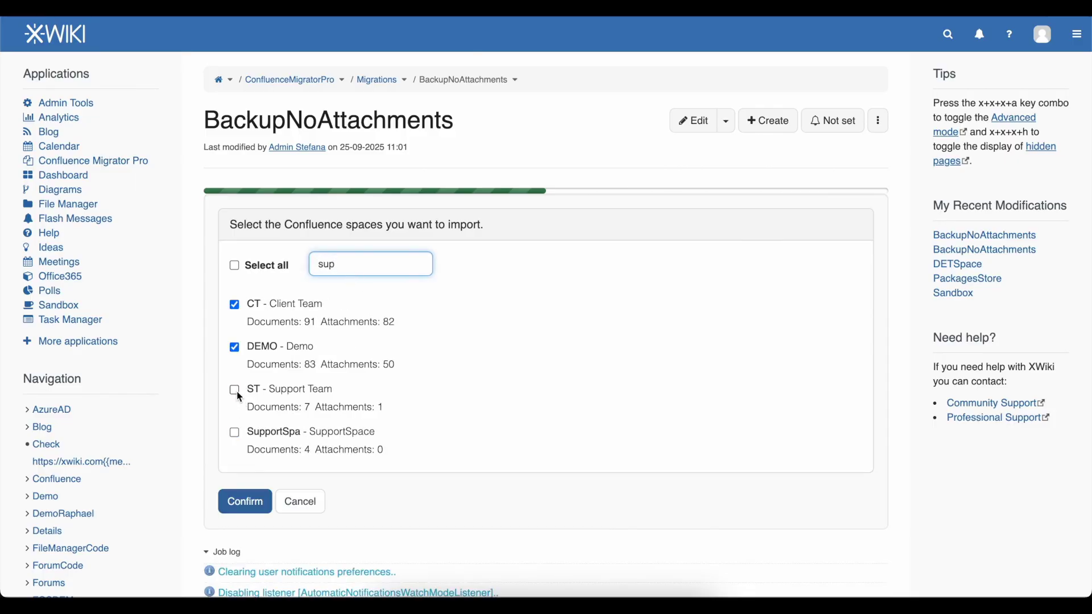
{"action": "left_click", "coordinate": [235, 391]}
{"action": "double_click", "coordinate": [374, 267]}
{"action": "key", "text": "BackSpace"}
Add the space I27001SE - Instant 27001 SE to the selection and confirm the spaces to import
{"action": "scroll", "coordinate": [367, 329], "scroll_direction": "down", "scroll_amount": 2}
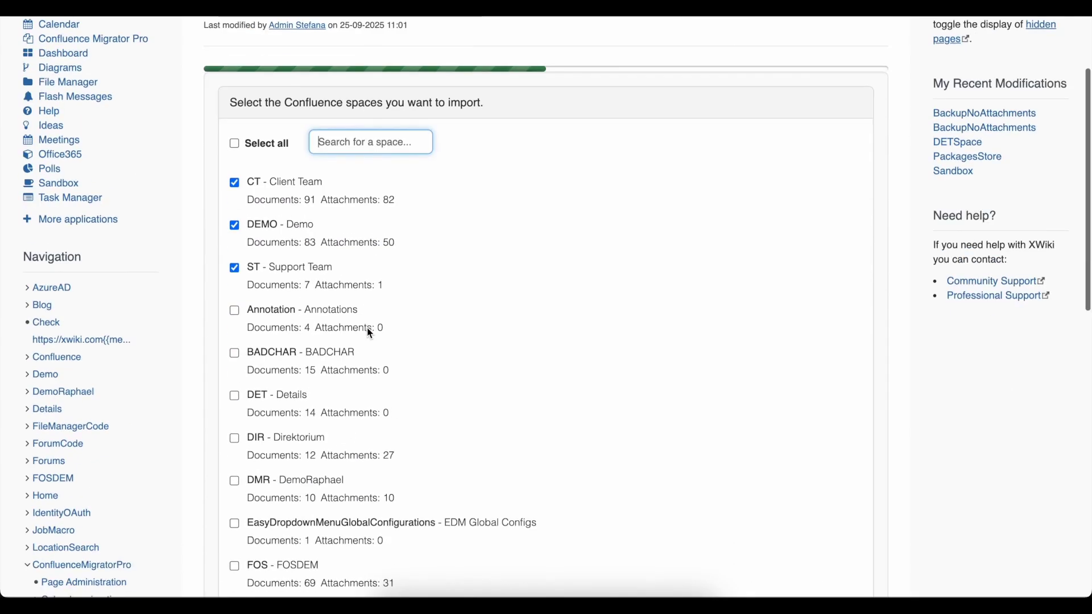
{"action": "scroll", "coordinate": [368, 330], "scroll_direction": "up", "scroll_amount": 1}
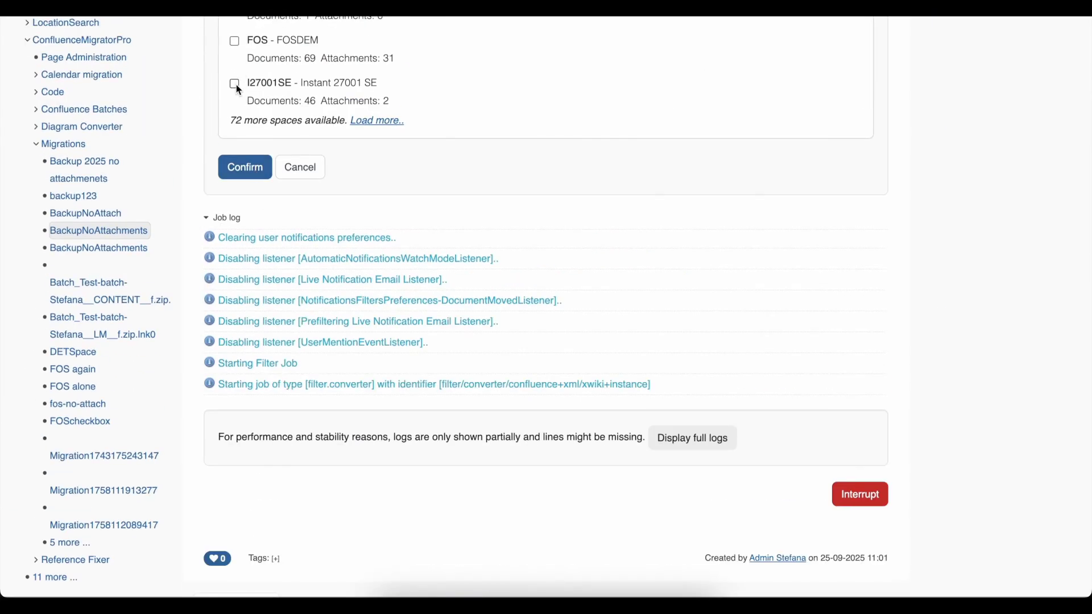
{"action": "left_click", "coordinate": [234, 84]}
{"action": "left_click", "coordinate": [234, 166]}
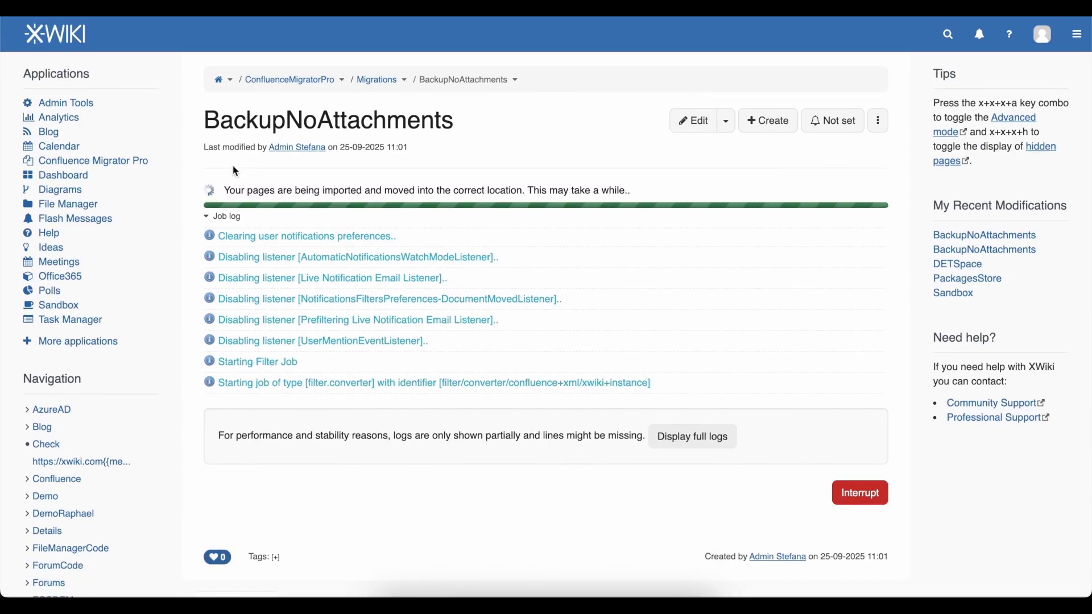
Expand the imported pages of the CT and DEMO spaces in the BackupNoAttachments migration report
{"action": "scroll", "coordinate": [236, 318], "scroll_direction": "down", "scroll_amount": 4}
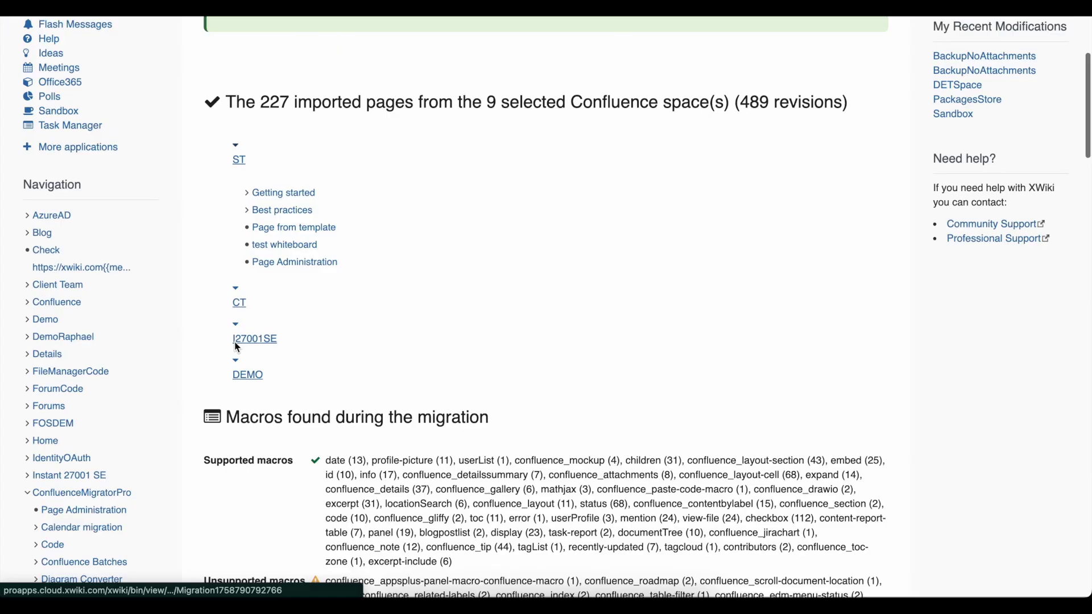
{"action": "left_click", "coordinate": [235, 290]}
{"action": "scroll", "coordinate": [236, 284], "scroll_direction": "down", "scroll_amount": 7}
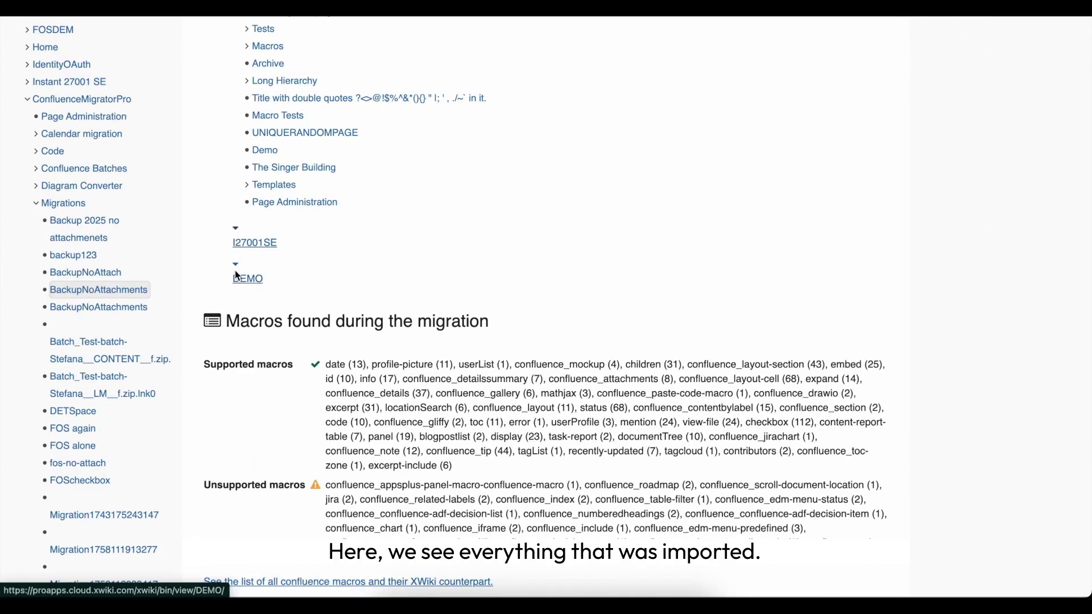
{"action": "left_click", "coordinate": [235, 269]}
Examine the supported and unsupported macros and the critical import issues in the migration report, and return to its beginning
{"action": "scroll", "coordinate": [235, 269], "scroll_direction": "down", "scroll_amount": 3}
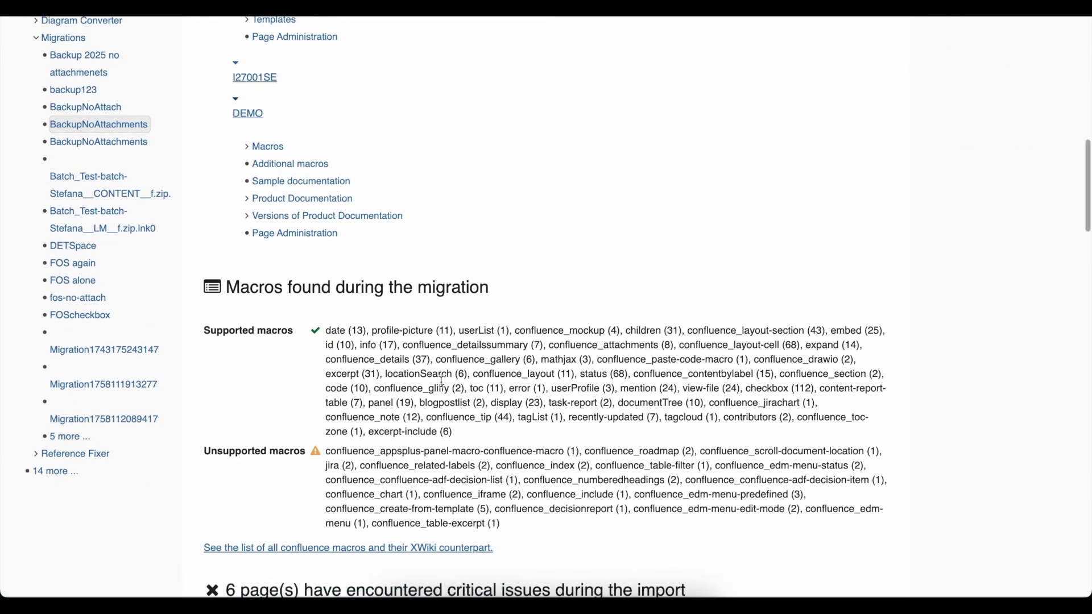
{"action": "triple_click", "coordinate": [442, 381]}
{"action": "scroll", "coordinate": [442, 381], "scroll_direction": "down", "scroll_amount": 4}
{"action": "left_click", "coordinate": [441, 382]}
{"action": "scroll", "coordinate": [441, 382], "scroll_direction": "down", "scroll_amount": 1}
{"action": "scroll", "coordinate": [461, 425], "scroll_direction": "up", "scroll_amount": 5}
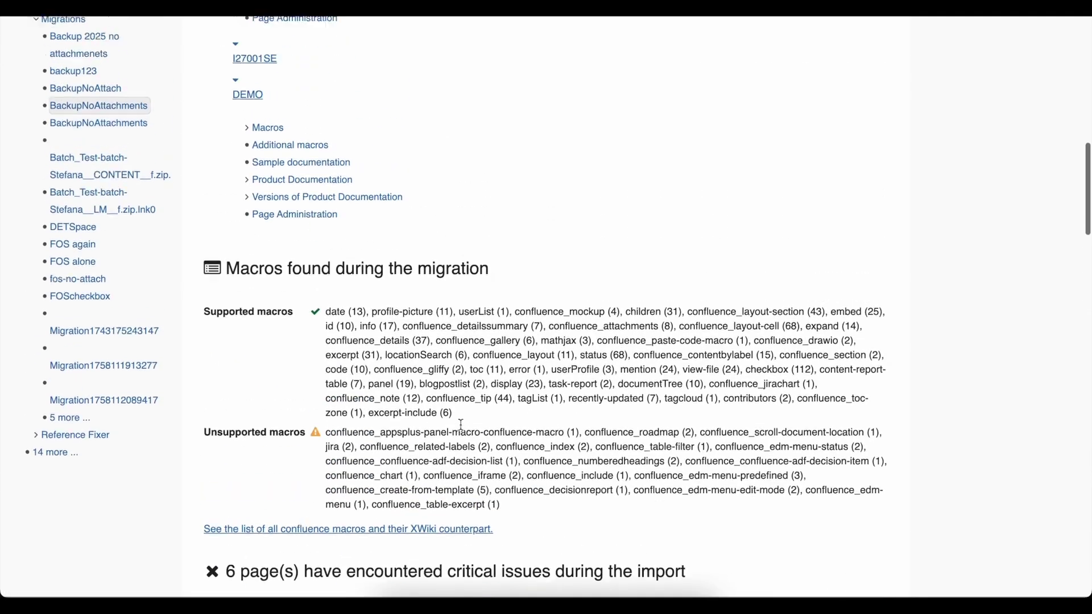
{"action": "scroll", "coordinate": [460, 424], "scroll_direction": "up", "scroll_amount": 15}
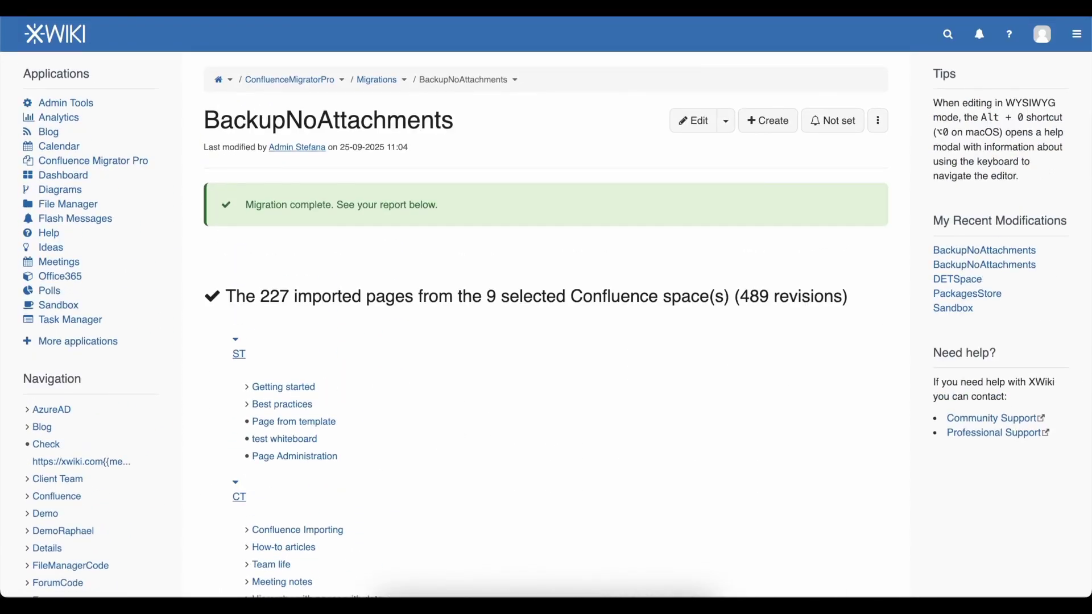
Switch to the local XWiki instance's ConfluenceMigratorPro page and start a new batch for importing multiple Confluence exports
{"action": "left_click", "coordinate": [108, 8]}
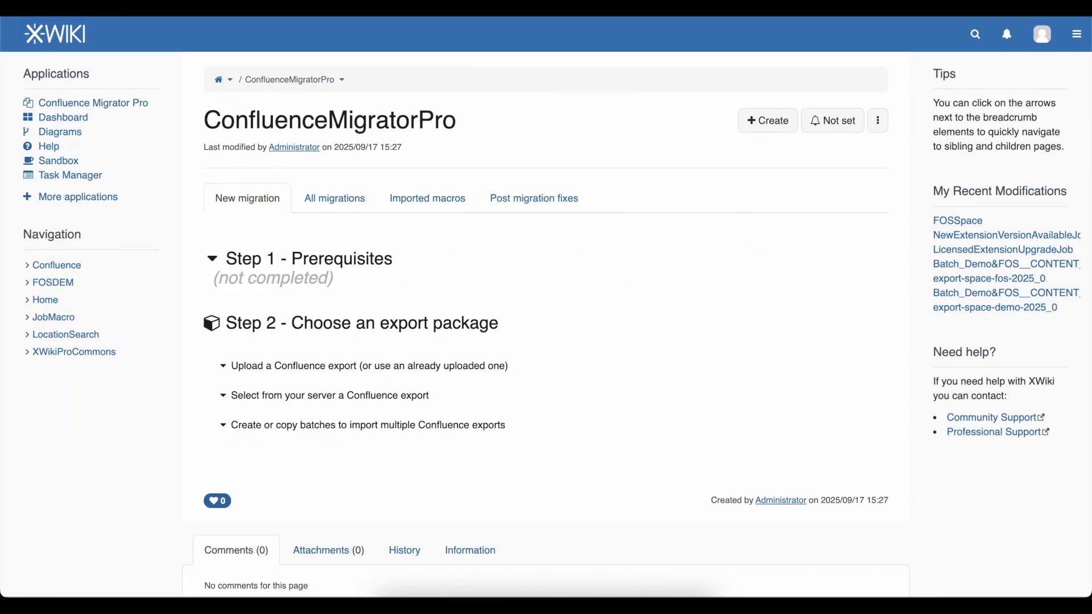
{"action": "left_click", "coordinate": [254, 428]}
{"action": "scroll", "coordinate": [254, 431], "scroll_direction": "down", "scroll_amount": 3}
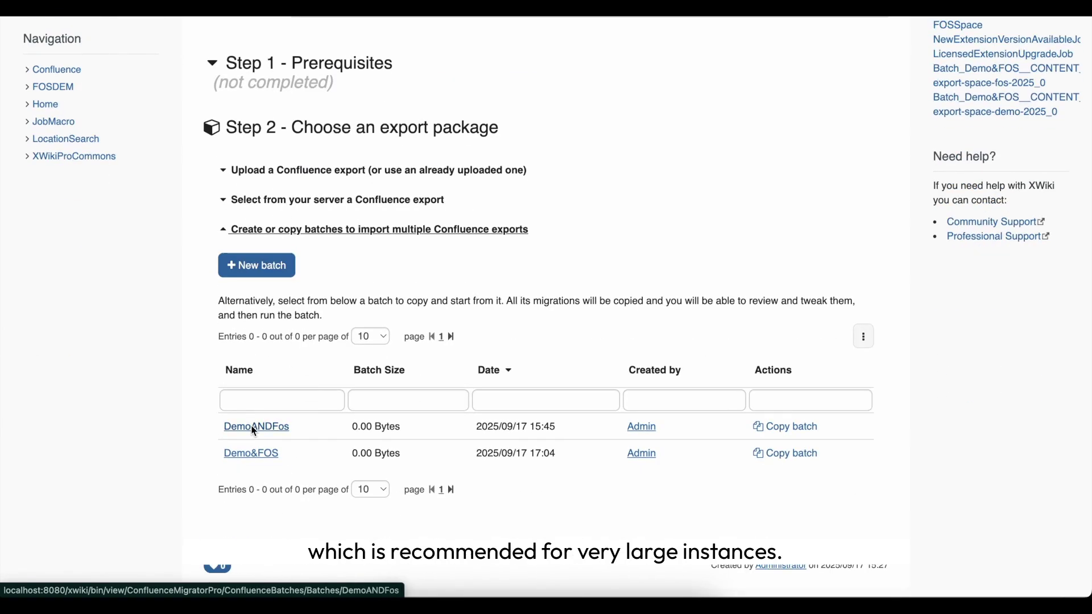
{"action": "scroll", "coordinate": [254, 431], "scroll_direction": "up", "scroll_amount": 1}
{"action": "left_click", "coordinate": [256, 339]}
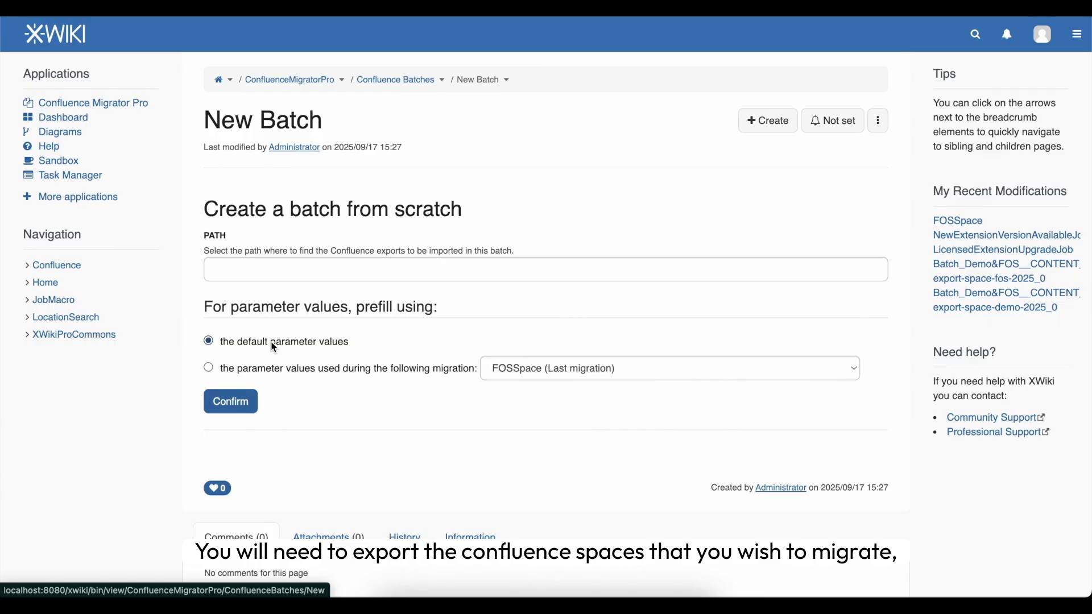
Set the batch path to the batch-1-demo-fos folder in Downloads, review the reusable previous migrations and confirm with the default parameter values
{"action": "left_click", "coordinate": [302, 269]}
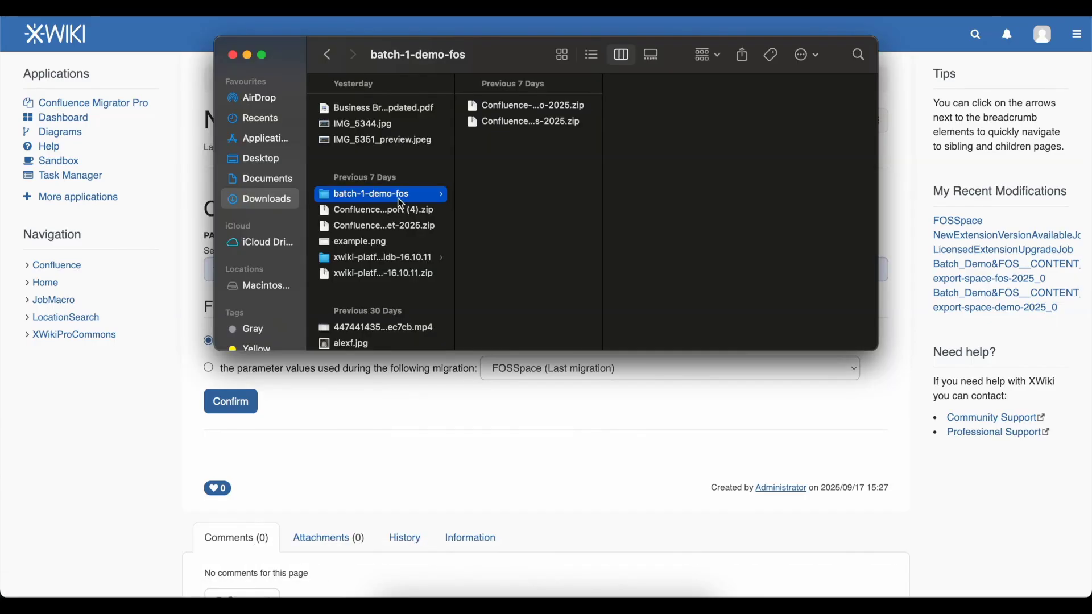
{"action": "left_click", "coordinate": [405, 418]}
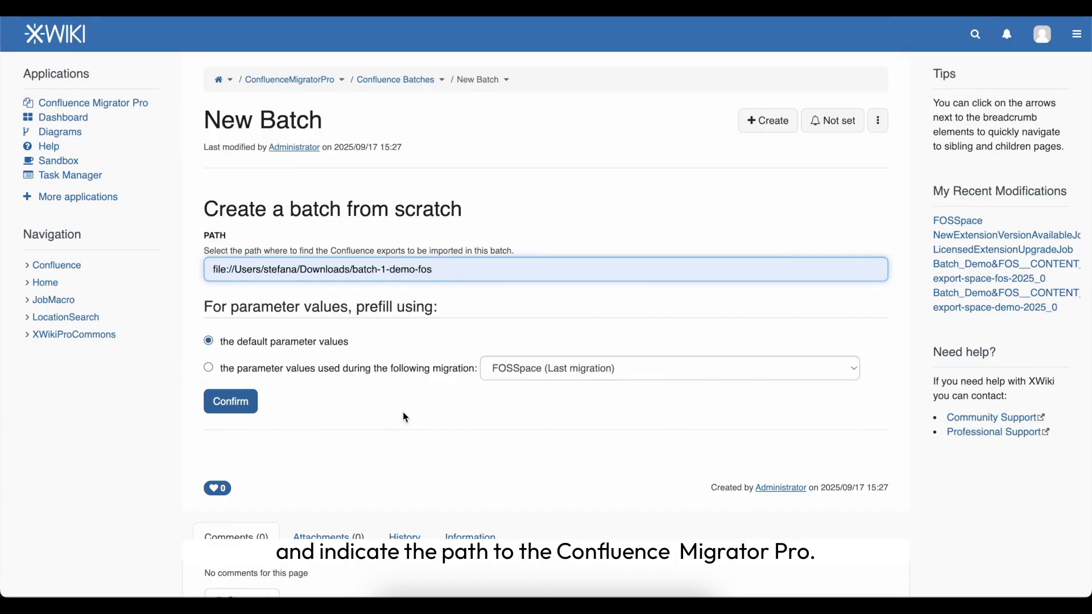
{"action": "left_click", "coordinate": [574, 369]}
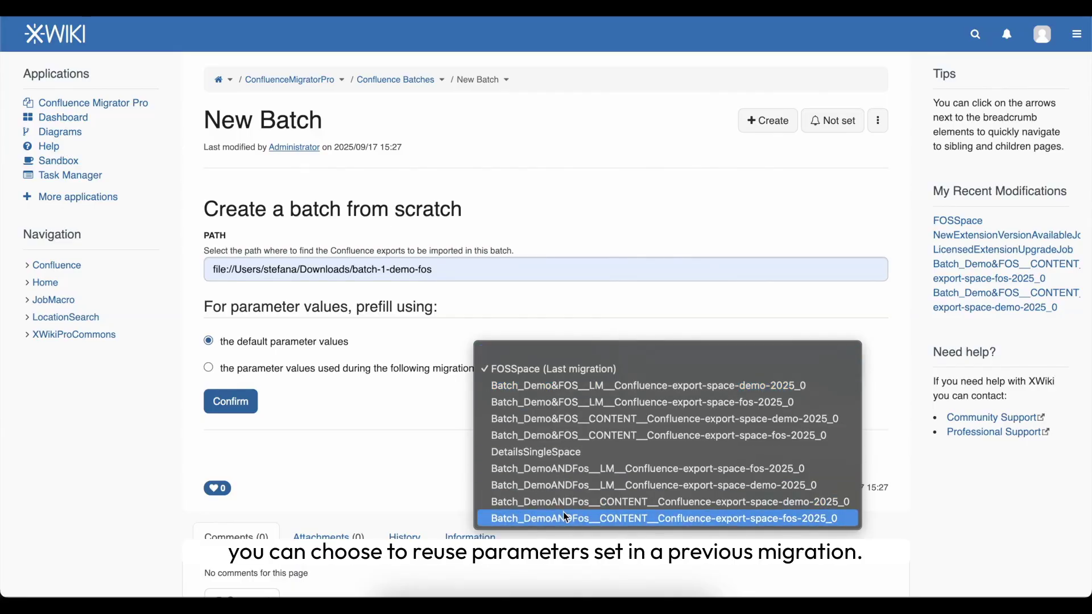
{"action": "left_click", "coordinate": [595, 378]}
{"action": "left_click", "coordinate": [231, 401]}
Name the batch Demo&FOS2
{"action": "scroll", "coordinate": [246, 403], "scroll_direction": "down", "scroll_amount": 2}
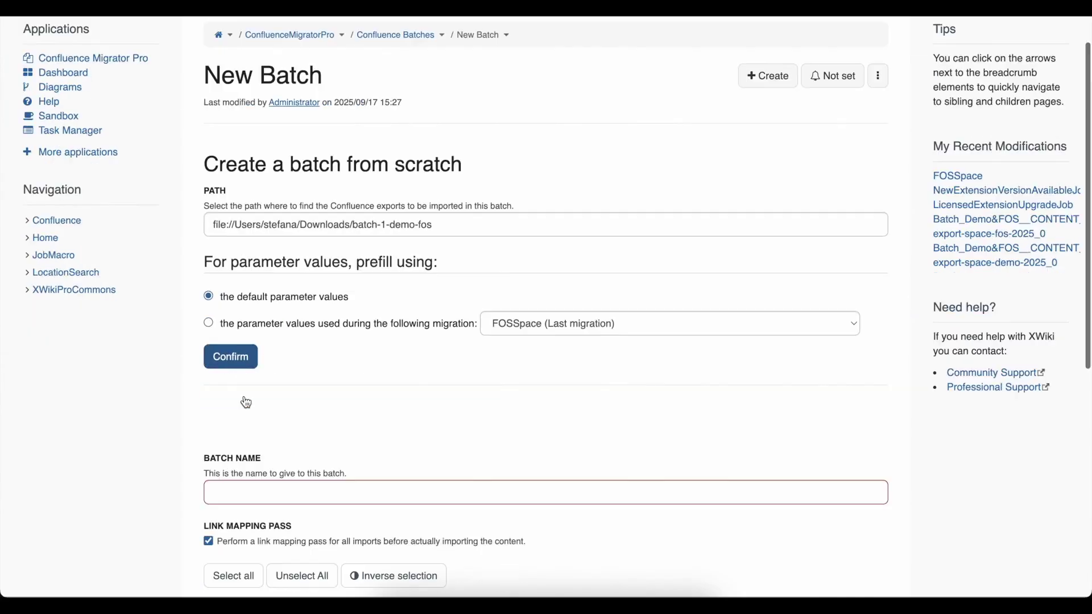
{"action": "scroll", "coordinate": [246, 402], "scroll_direction": "down", "scroll_amount": 5}
{"action": "left_click", "coordinate": [270, 346]}
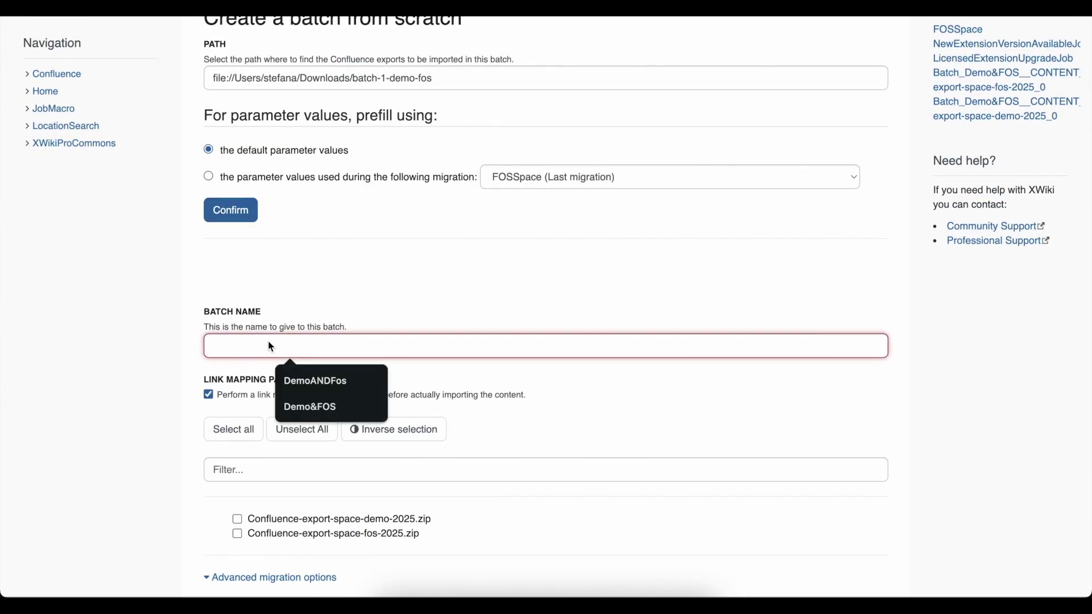
{"action": "left_click", "coordinate": [309, 405]}
{"action": "type", "text": "2"}
Include Confluence-export-space-demo-2025.zip and Confluence-export-space-fos-2025.zip in the batch and create it
{"action": "scroll", "coordinate": [309, 404], "scroll_direction": "down", "scroll_amount": 4}
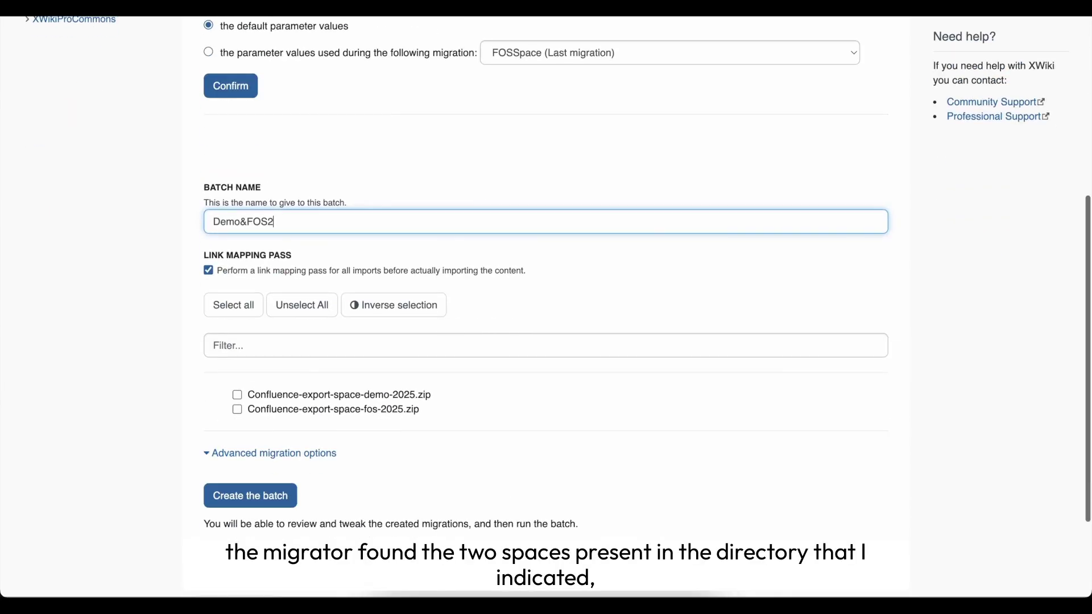
{"action": "left_click", "coordinate": [315, 396]}
{"action": "left_click", "coordinate": [313, 408]}
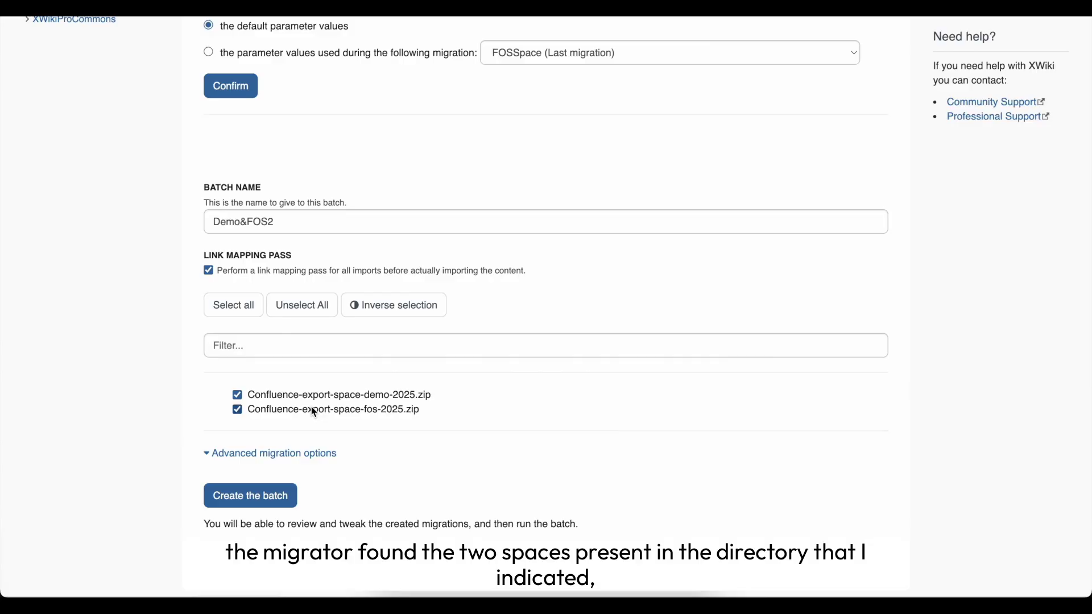
{"action": "scroll", "coordinate": [312, 407], "scroll_direction": "down", "scroll_amount": 2}
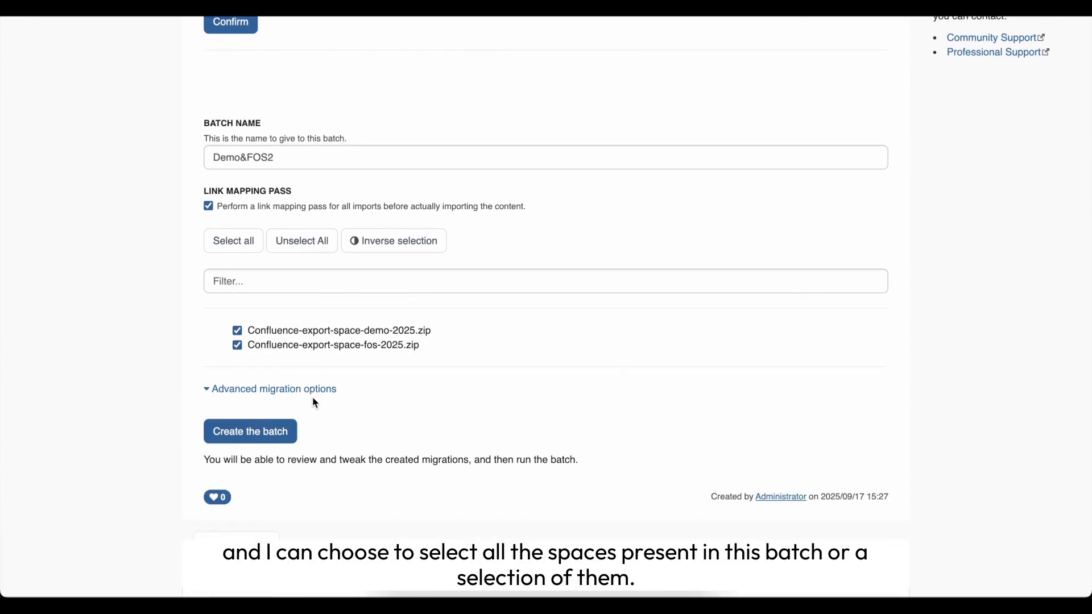
{"action": "left_click", "coordinate": [269, 433]}
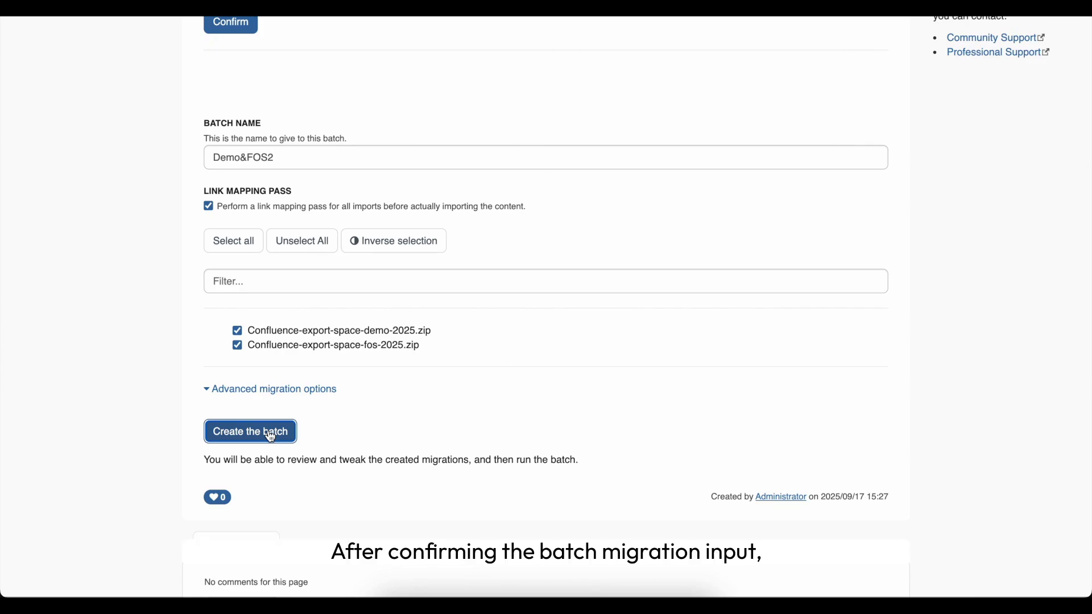
Review the batch summary's sources, input and output properties, and proceed to running the Demo&FOS2 batch
{"action": "scroll", "coordinate": [271, 436], "scroll_direction": "down", "scroll_amount": 4}
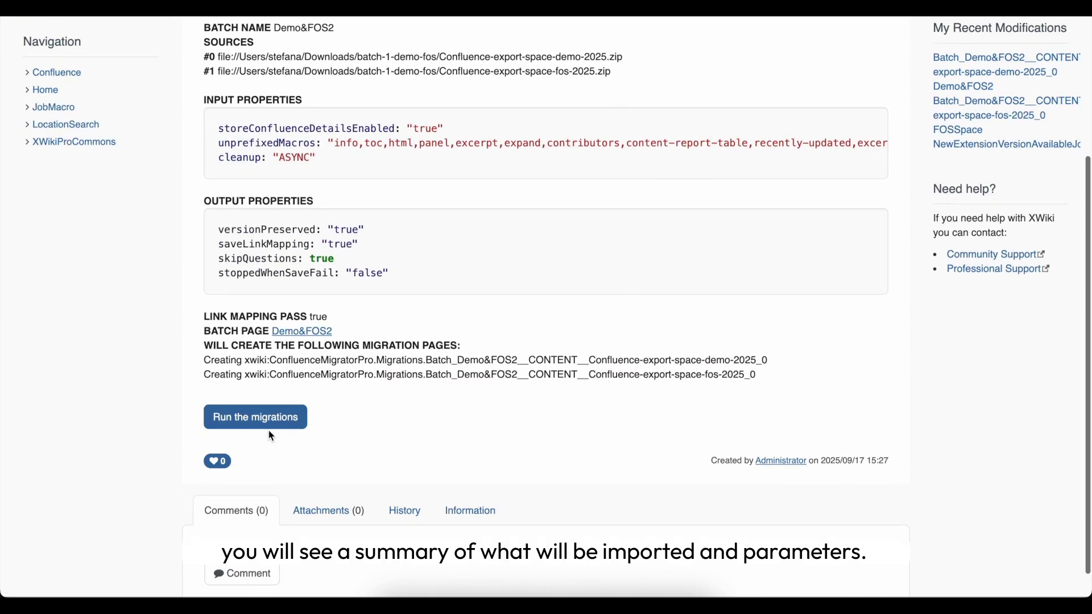
{"action": "scroll", "coordinate": [370, 150], "scroll_direction": "up", "scroll_amount": 3}
{"action": "scroll", "coordinate": [370, 149], "scroll_direction": "down", "scroll_amount": 1}
{"action": "triple_click", "coordinate": [364, 235]}
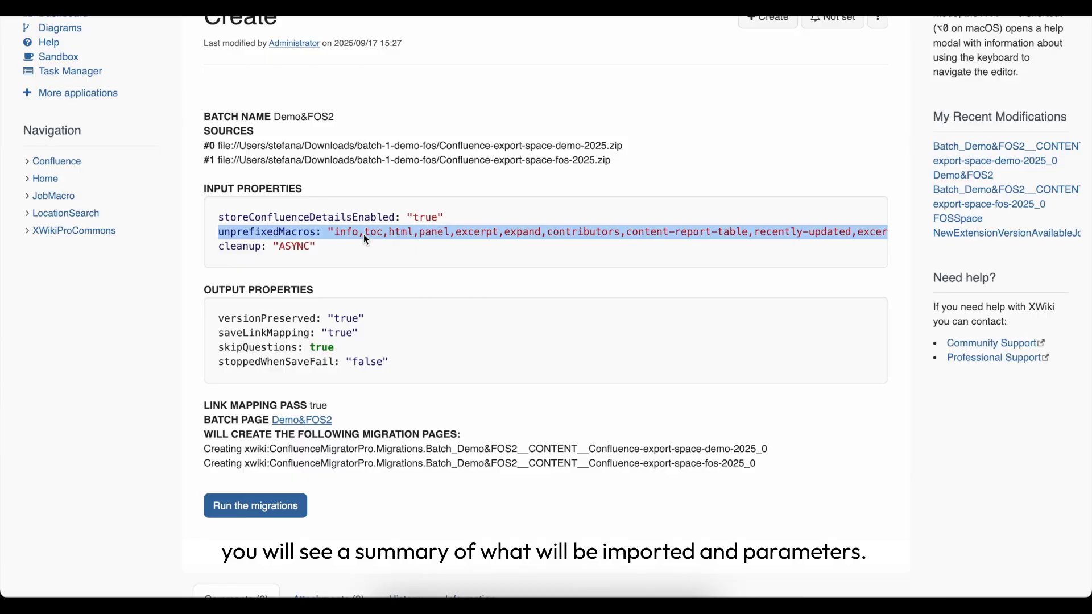
{"action": "left_click", "coordinate": [364, 235]}
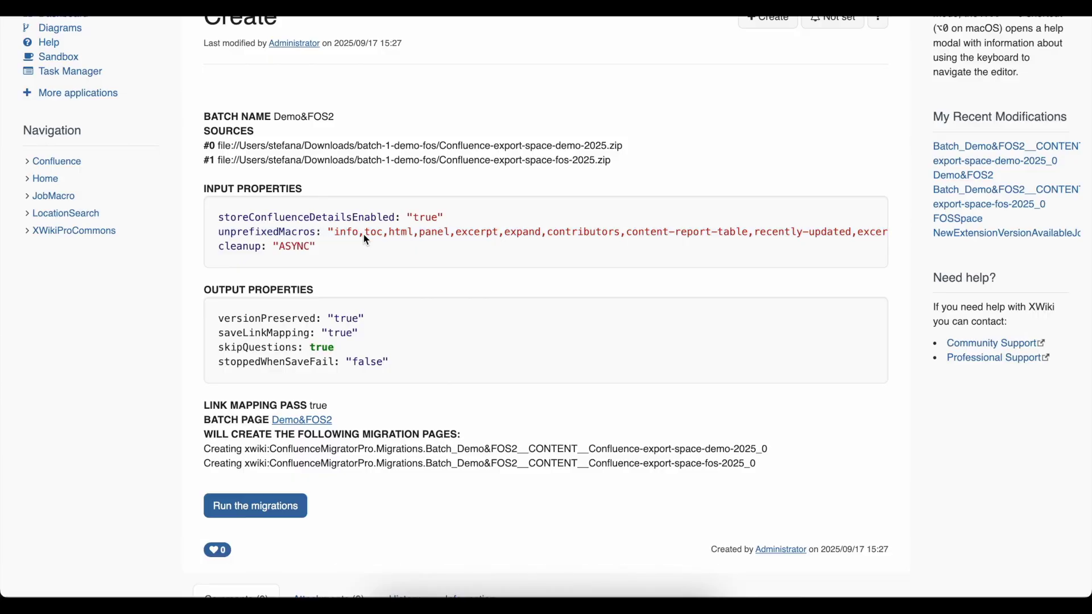
{"action": "triple_click", "coordinate": [336, 337]}
{"action": "left_click", "coordinate": [336, 336]}
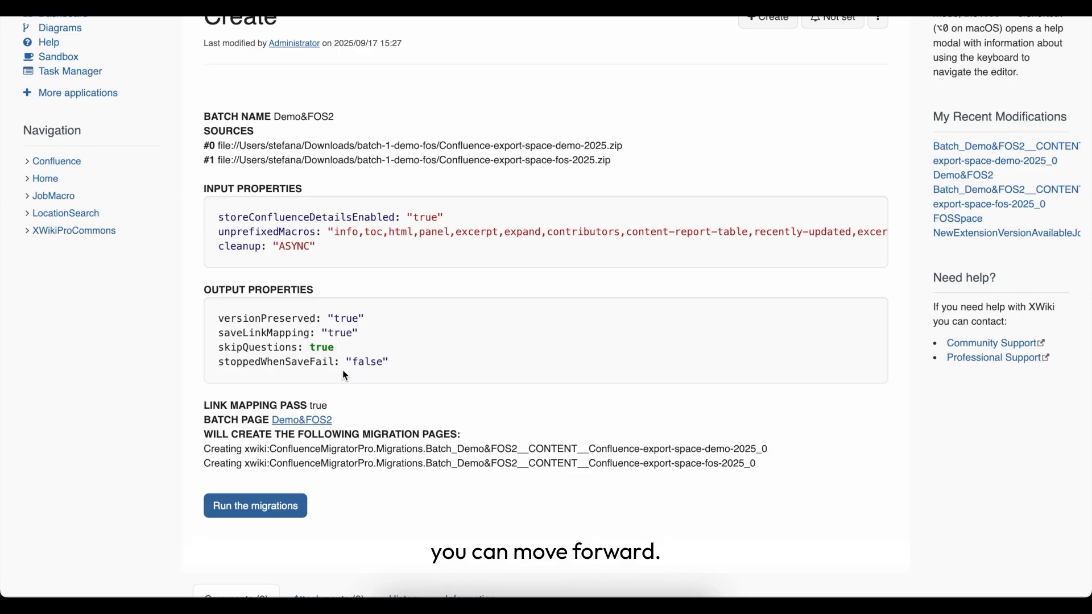
{"action": "scroll", "coordinate": [343, 372], "scroll_direction": "down", "scroll_amount": 1}
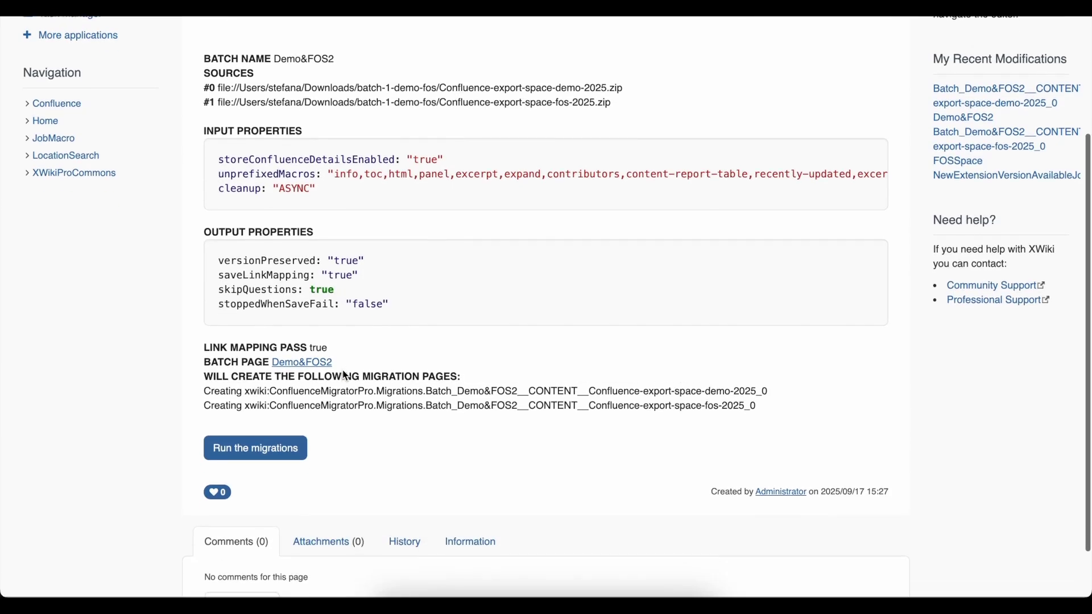
{"action": "left_click", "coordinate": [295, 458]}
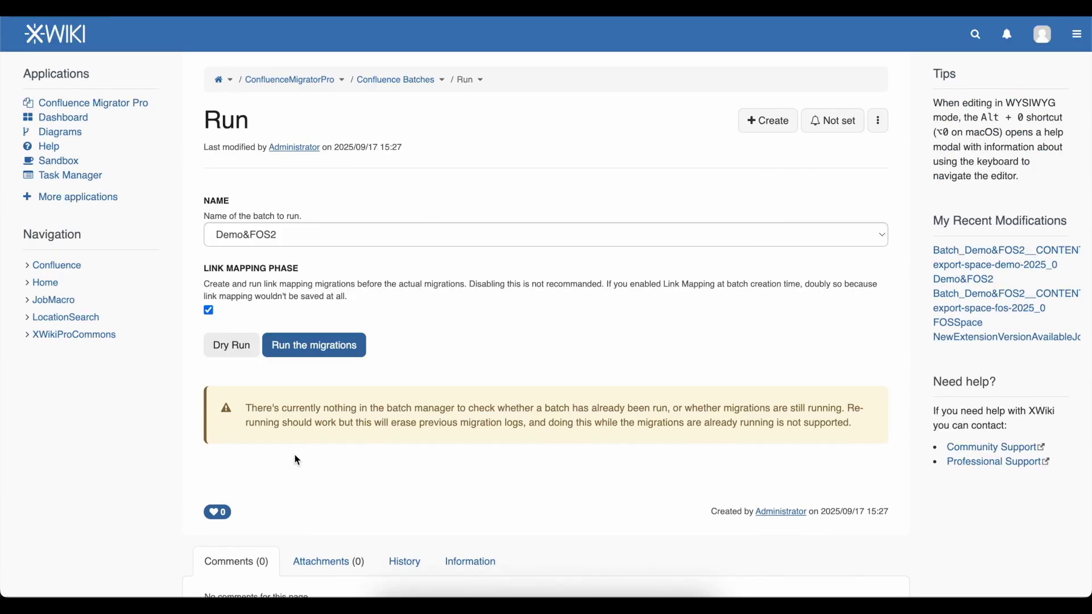
Review the link mapping phase description and run the Demo&FOS2 migrations with link mapping enabled
{"action": "triple_click", "coordinate": [256, 298]}
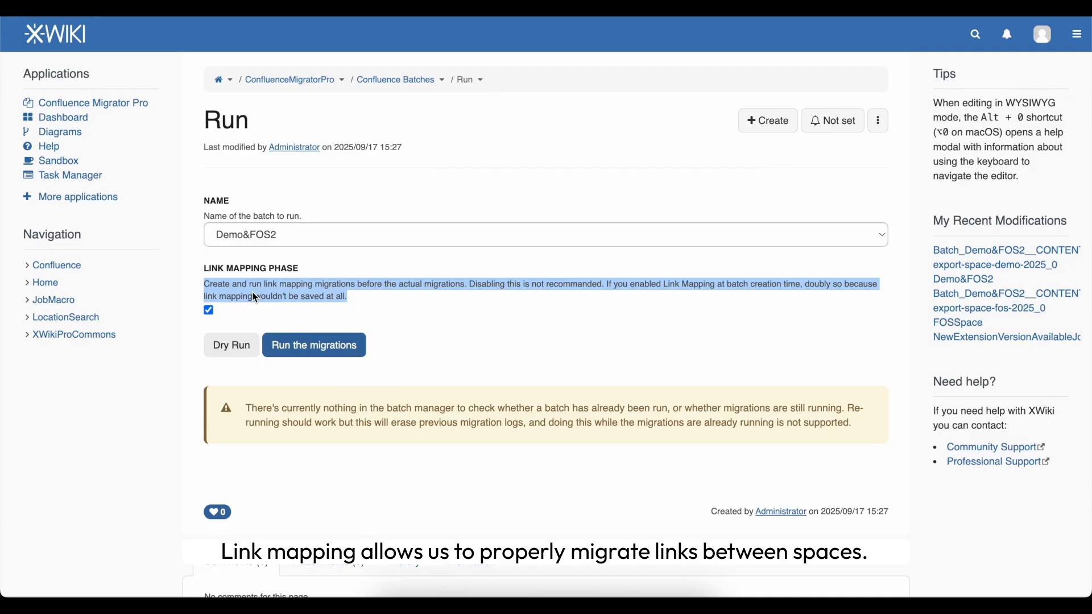
{"action": "left_click", "coordinate": [256, 297]}
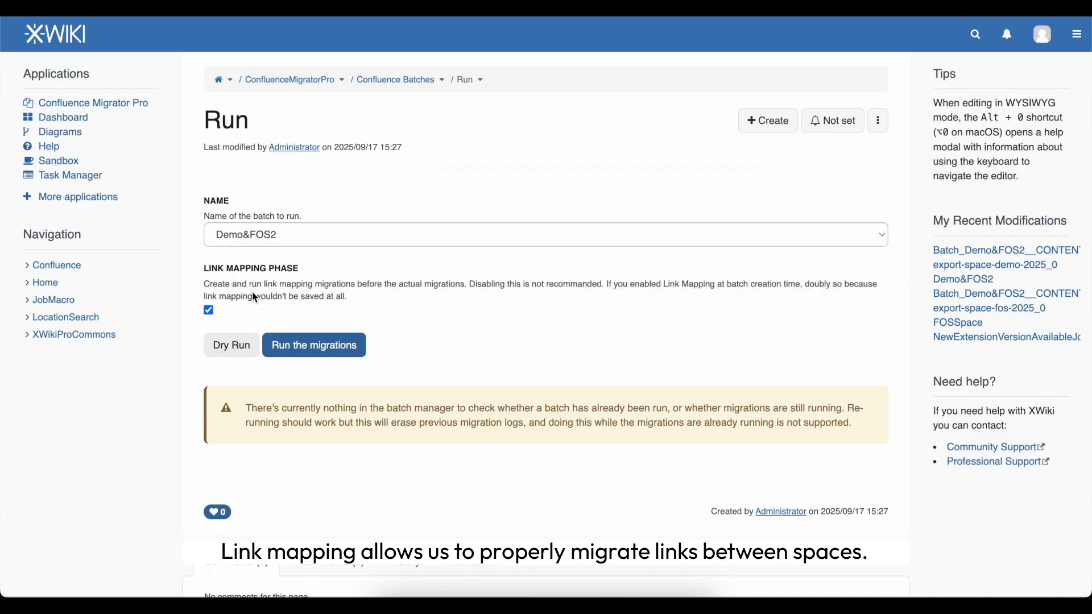
{"action": "left_click", "coordinate": [305, 338]}
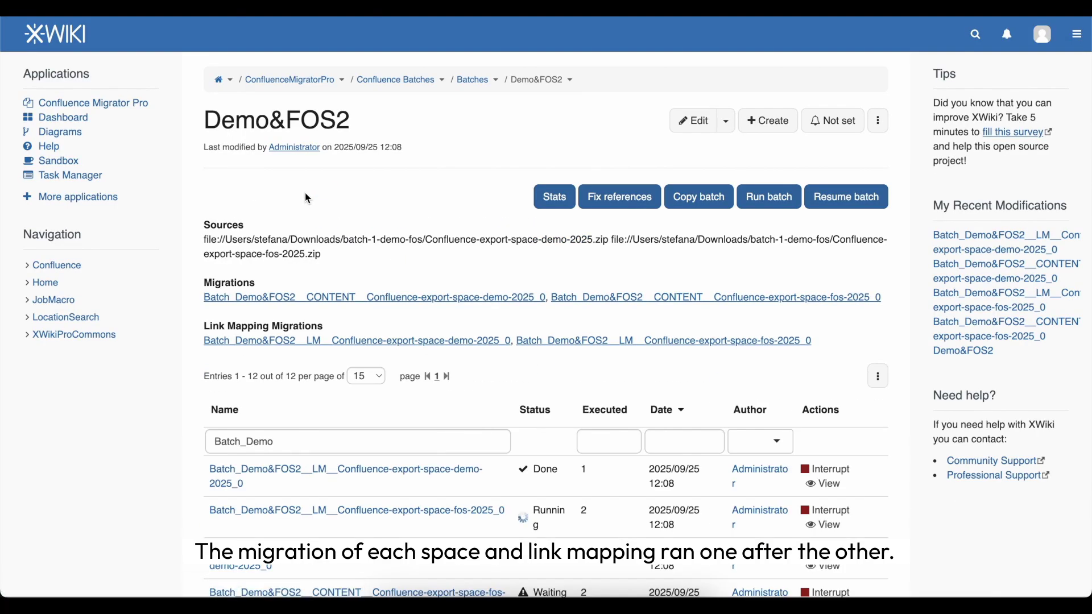
Open the content migration report for Confluence-export-space-demo-2025 and view the imported DEMO space
{"action": "left_click", "coordinate": [313, 299]}
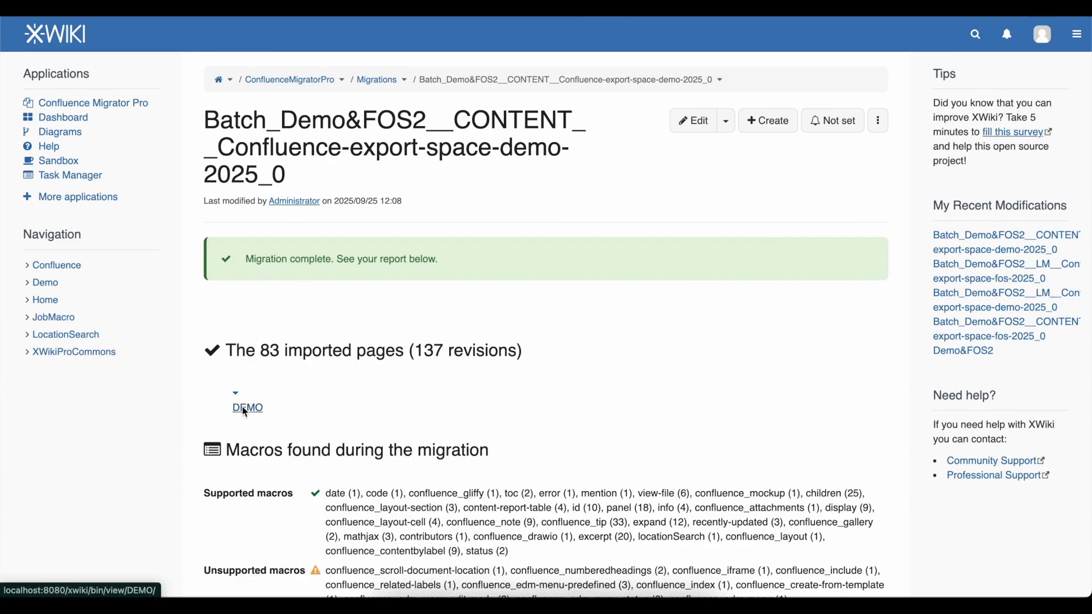
{"action": "left_click", "coordinate": [246, 409]}
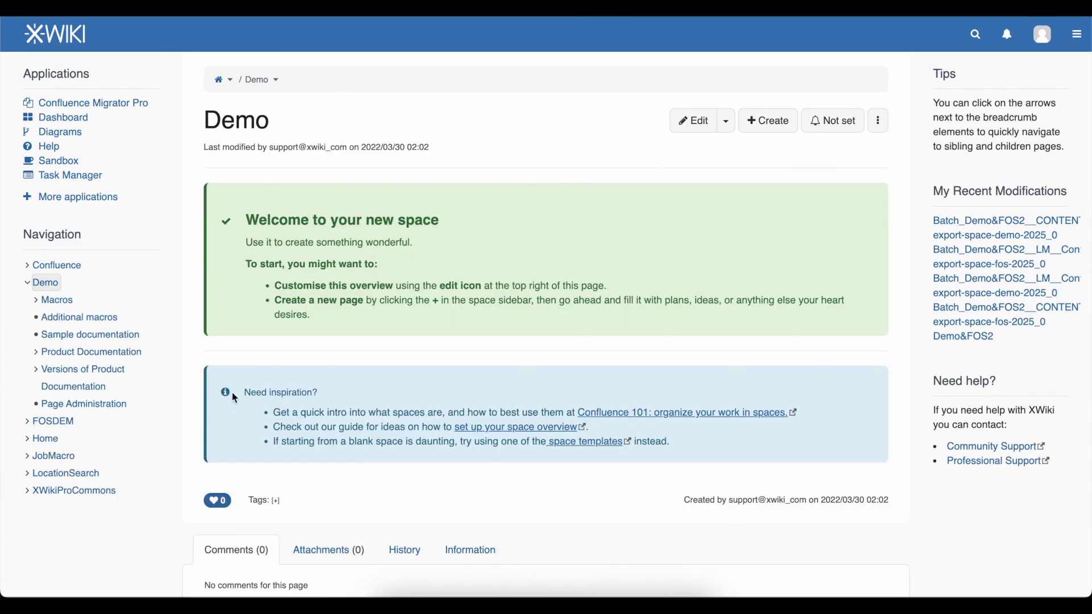
Return to Confluence Migrator Pro, list all migrations and view the Demo&FOS2 content migration report for Confluence-export-space-fos-2025
{"action": "left_click", "coordinate": [142, 108]}
{"action": "left_click", "coordinate": [344, 198]}
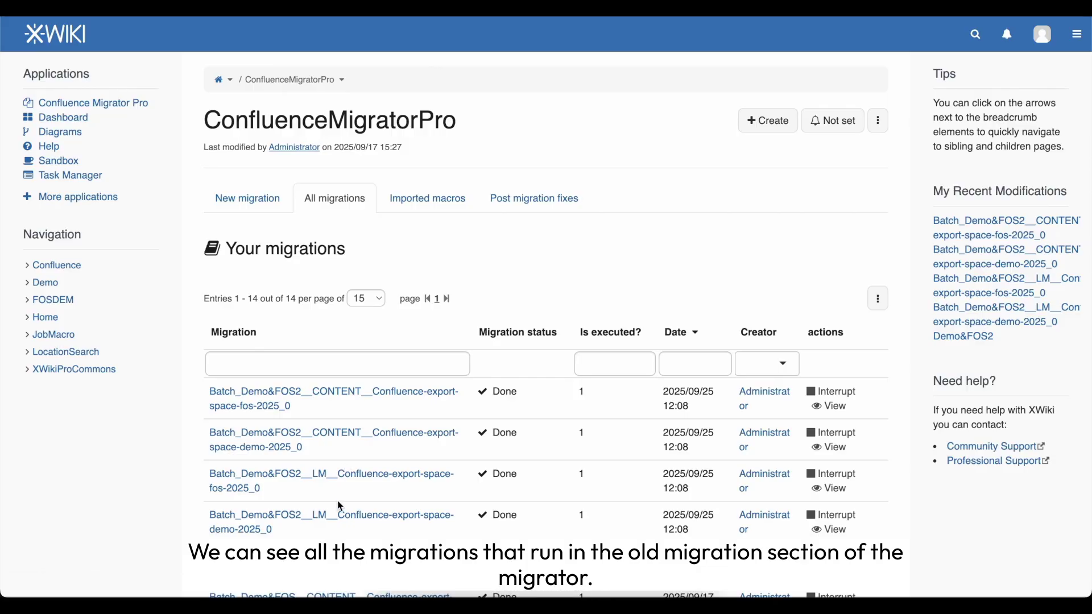
{"action": "scroll", "coordinate": [338, 528], "scroll_direction": "down", "scroll_amount": 1}
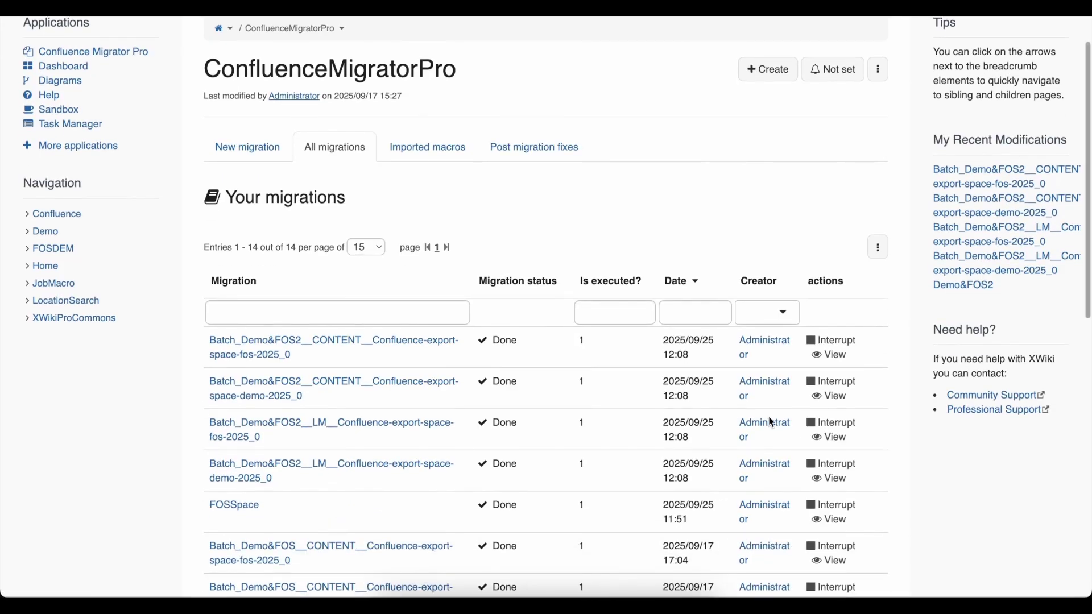
{"action": "left_click", "coordinate": [835, 355]}
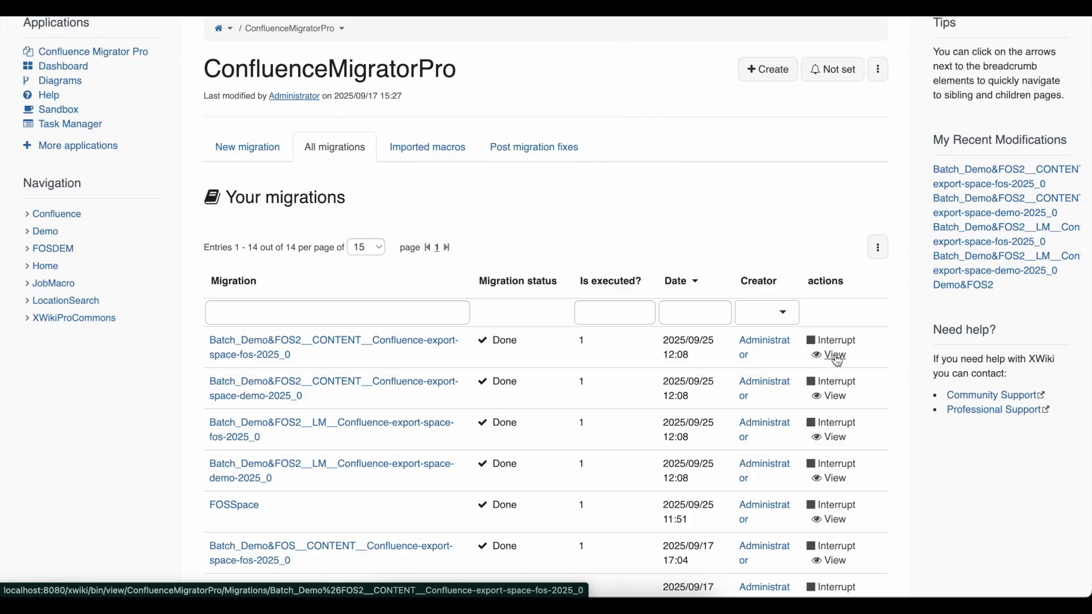
View the imported FOS space's home page, return to its migration report and review the tree of imported pages
{"action": "left_click", "coordinate": [242, 409]}
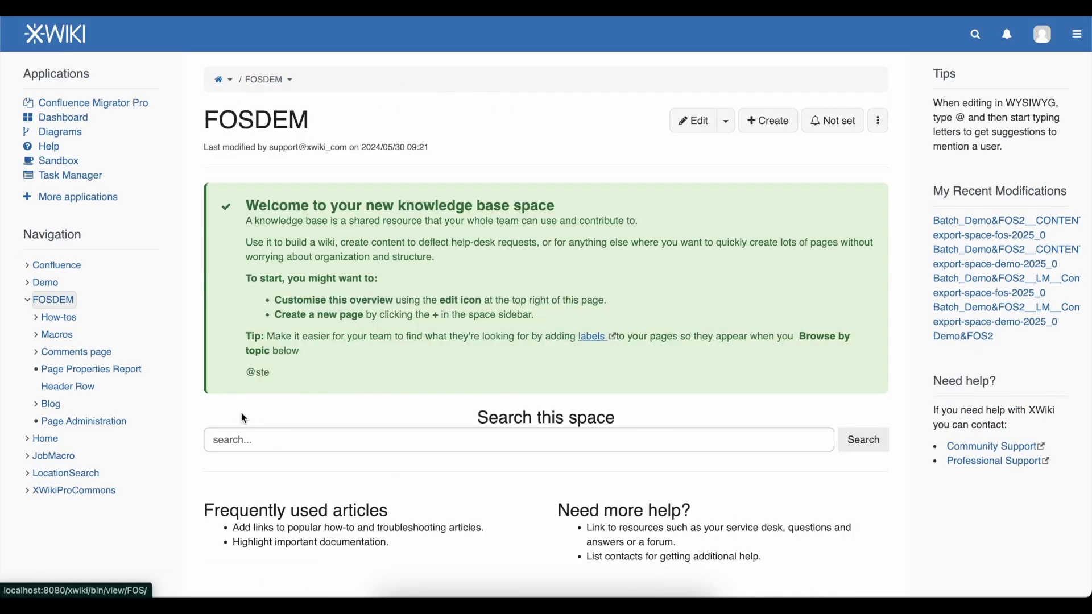
{"action": "scroll", "coordinate": [243, 415], "scroll_direction": "down", "scroll_amount": 3}
{"action": "scroll", "coordinate": [243, 419], "scroll_direction": "left", "scroll_amount": 5}
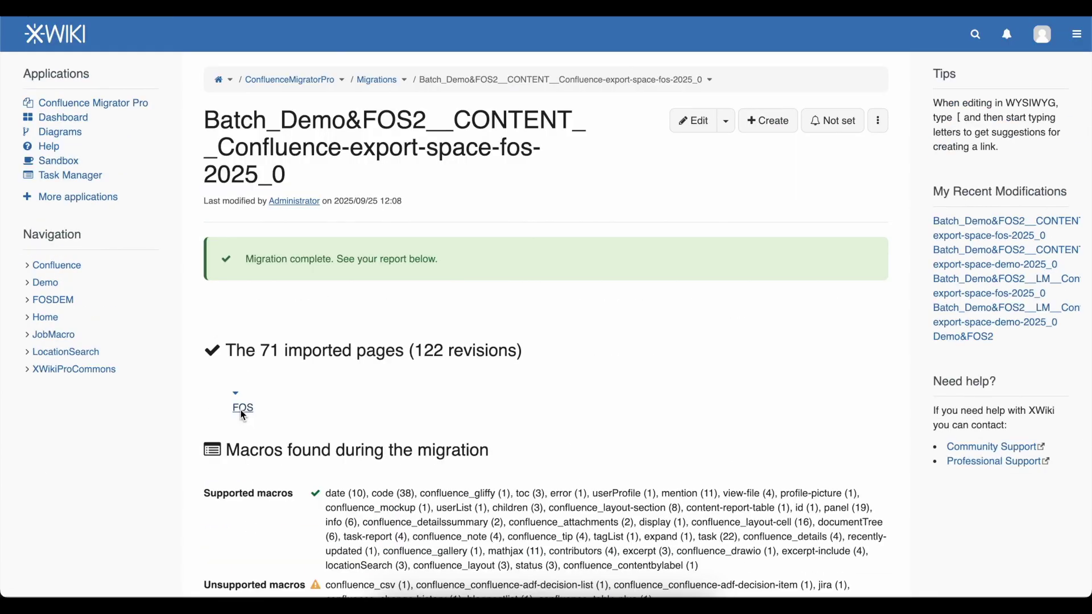
{"action": "scroll", "coordinate": [235, 398], "scroll_direction": "down", "scroll_amount": 2}
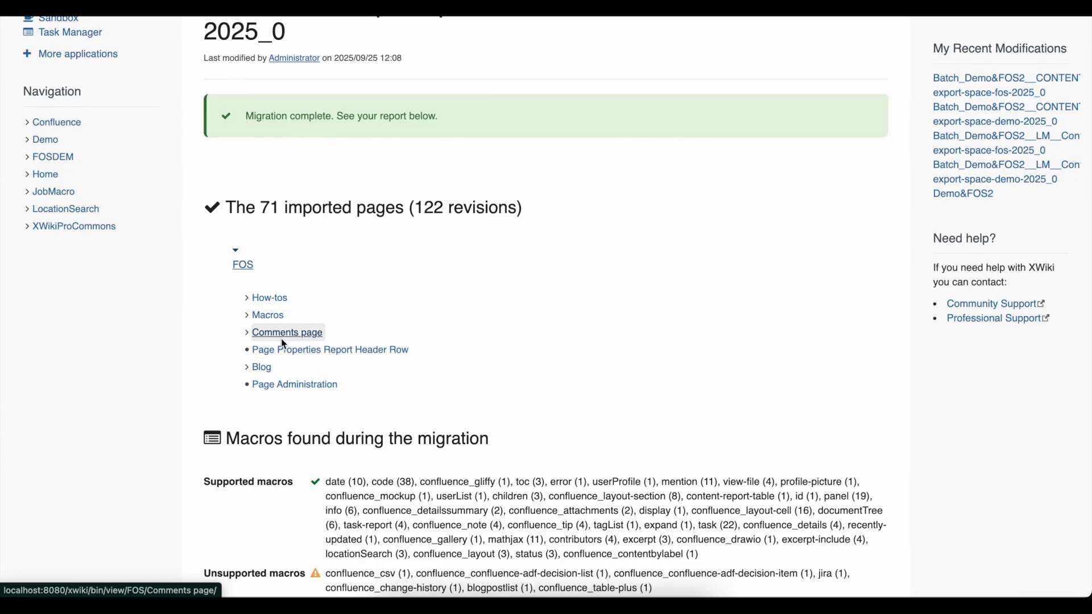
{"action": "scroll", "coordinate": [280, 338], "scroll_direction": "up", "scroll_amount": 3}
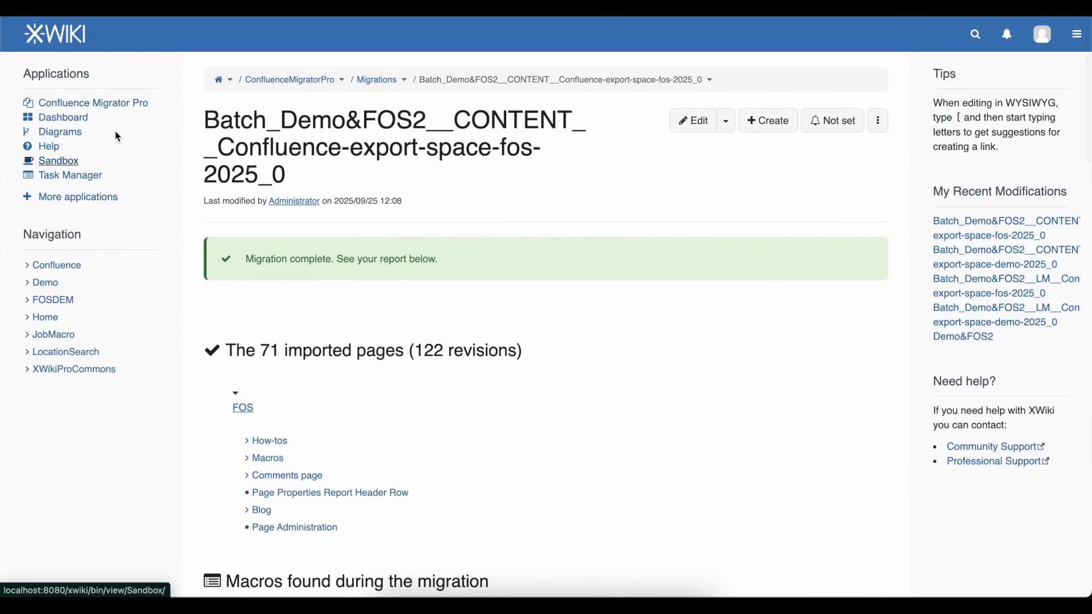